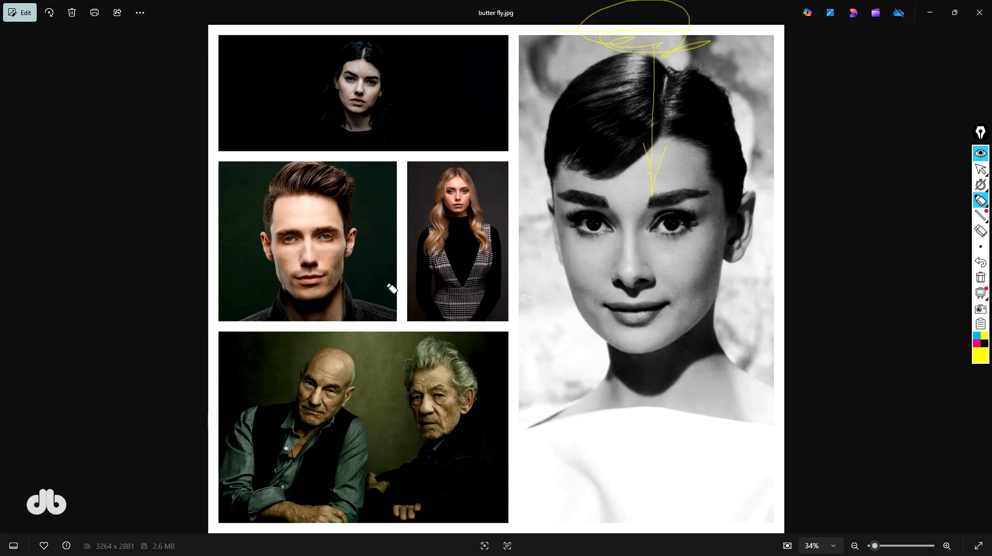
Study the lighting on the faces in the reference portrait collages shown side by side.
{"action": "mouse_move", "coordinate": [616, 285]}
{"action": "left_mouse_down"}
{"action": "mouse_move", "coordinate": [635, 297]}
{"action": "mouse_move", "coordinate": [650, 288]}
{"action": "mouse_move", "coordinate": [620, 286]}
{"action": "left_mouse_up"}
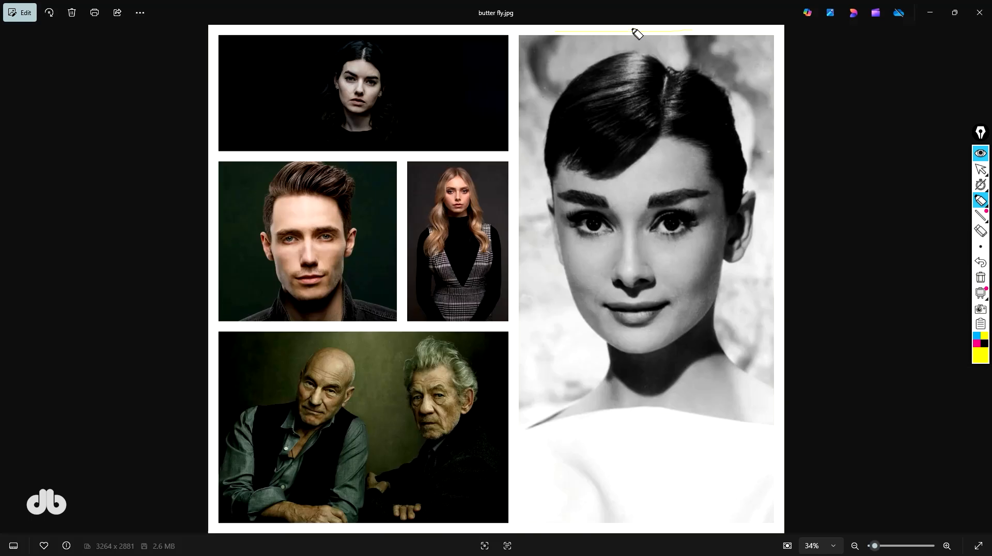
{"action": "mouse_move", "coordinate": [613, 32]}
{"action": "left_mouse_down"}
{"action": "mouse_move", "coordinate": [660, 34]}
{"action": "mouse_move", "coordinate": [651, 49]}
{"action": "left_mouse_up"}
{"action": "left_click_drag", "start_coordinate": [598, 250], "coordinate": [584, 292]}
{"action": "left_click_drag", "start_coordinate": [668, 253], "coordinate": [695, 300]}
{"action": "left_click_drag", "start_coordinate": [579, 187], "coordinate": [683, 179]}
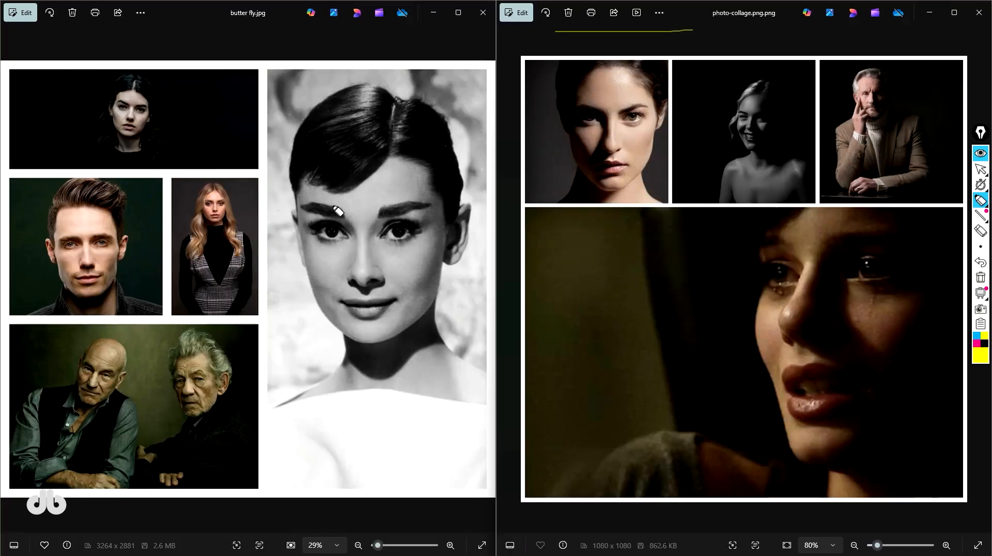
{"action": "mouse_move", "coordinate": [88, 127]}
{"action": "left_mouse_down"}
{"action": "mouse_move", "coordinate": [197, 83]}
{"action": "mouse_move", "coordinate": [92, 136]}
{"action": "left_mouse_up"}
{"action": "mouse_move", "coordinate": [539, 54]}
{"action": "left_mouse_down"}
{"action": "mouse_move", "coordinate": [537, 122]}
{"action": "mouse_move", "coordinate": [635, 192]}
{"action": "mouse_move", "coordinate": [642, 60]}
{"action": "mouse_move", "coordinate": [552, 73]}
{"action": "left_mouse_up"}
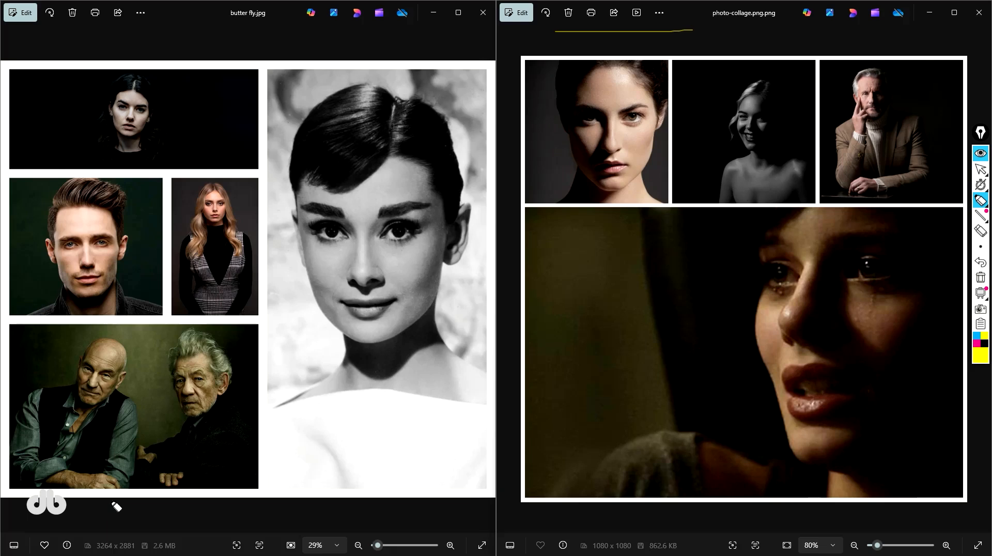
{"action": "mouse_move", "coordinate": [76, 339]}
{"action": "left_mouse_down"}
{"action": "mouse_move", "coordinate": [146, 438]}
{"action": "mouse_move", "coordinate": [252, 362]}
{"action": "mouse_move", "coordinate": [105, 334]}
{"action": "left_mouse_up"}
{"action": "mouse_move", "coordinate": [848, 61]}
{"action": "left_mouse_down"}
{"action": "mouse_move", "coordinate": [874, 135]}
{"action": "mouse_move", "coordinate": [881, 64]}
{"action": "left_mouse_up"}
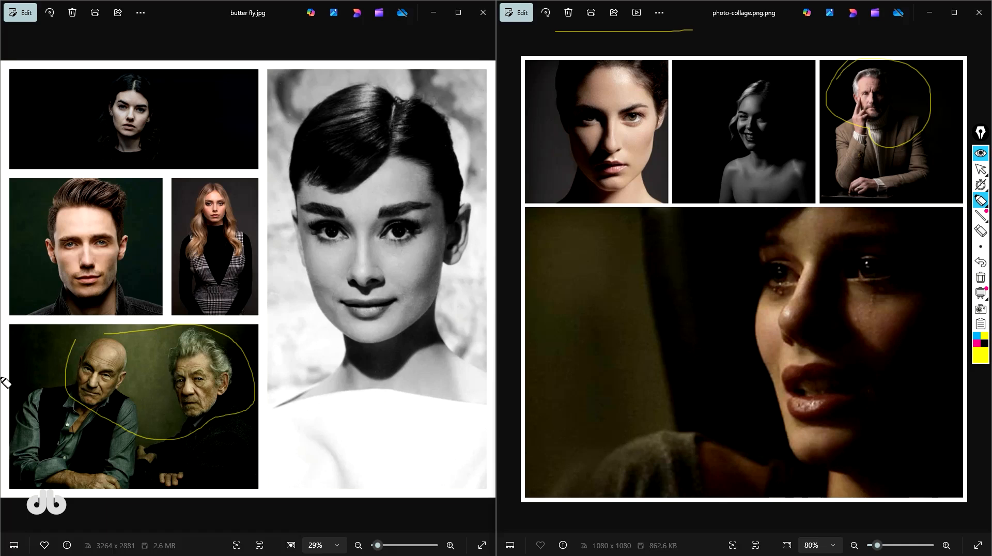
{"action": "key", "text": "ctrl+z"}
{"action": "key", "text": "ctrl+z"}
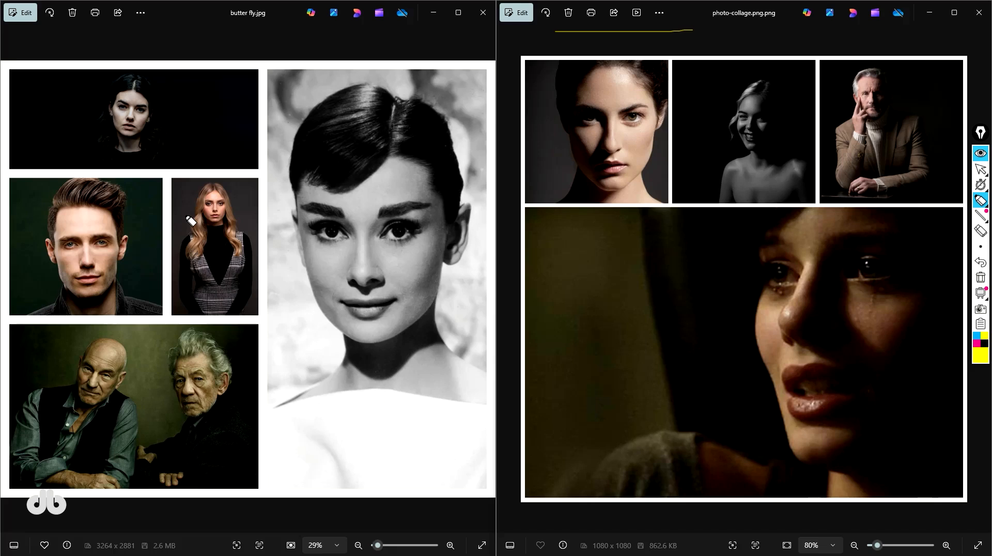
Examine the light and shadow on the large black-and-white portrait in butter fly.jpg.
{"action": "key", "text": "super+Up"}
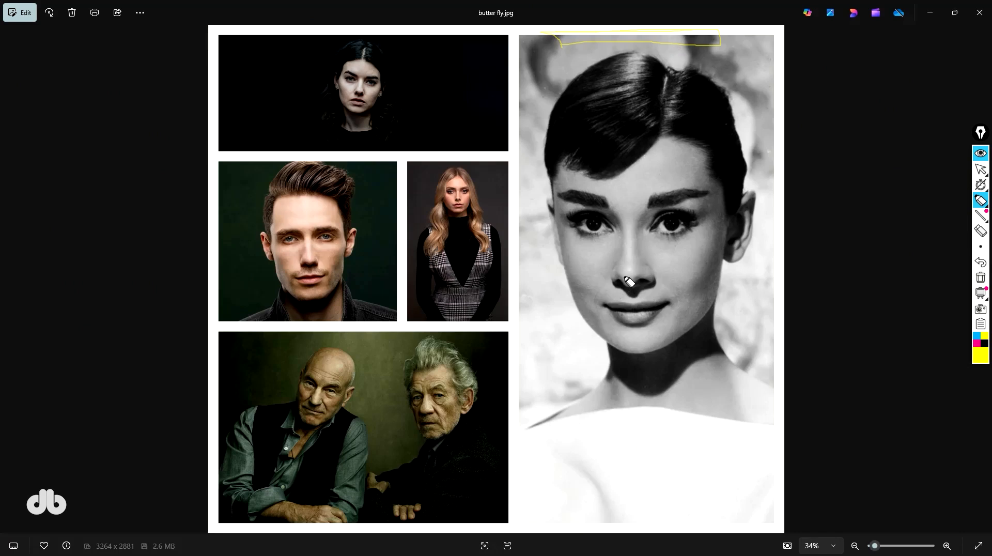
{"action": "mouse_move", "coordinate": [618, 282]}
{"action": "left_mouse_down"}
{"action": "mouse_move", "coordinate": [635, 295]}
{"action": "mouse_move", "coordinate": [654, 280]}
{"action": "left_mouse_up"}
{"action": "key", "text": "ctrl+z"}
{"action": "mouse_move", "coordinate": [625, 328]}
{"action": "left_mouse_down"}
{"action": "mouse_move", "coordinate": [641, 350]}
{"action": "mouse_move", "coordinate": [646, 325]}
{"action": "left_mouse_up"}
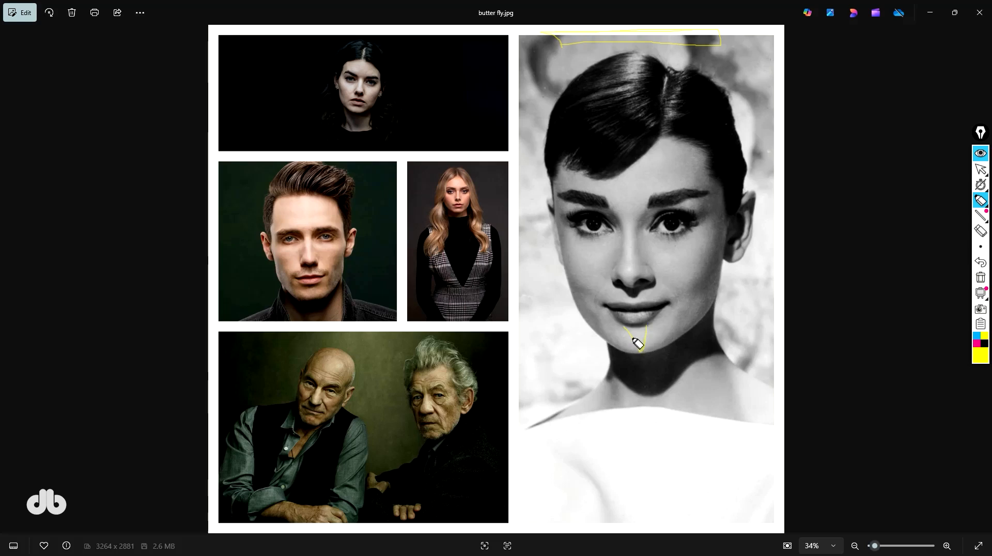
{"action": "left_click_drag", "start_coordinate": [707, 262], "coordinate": [691, 324]}
{"action": "mouse_move", "coordinate": [706, 264]}
{"action": "left_mouse_down"}
{"action": "mouse_move", "coordinate": [704, 329]}
{"action": "mouse_move", "coordinate": [685, 337]}
{"action": "left_mouse_up"}
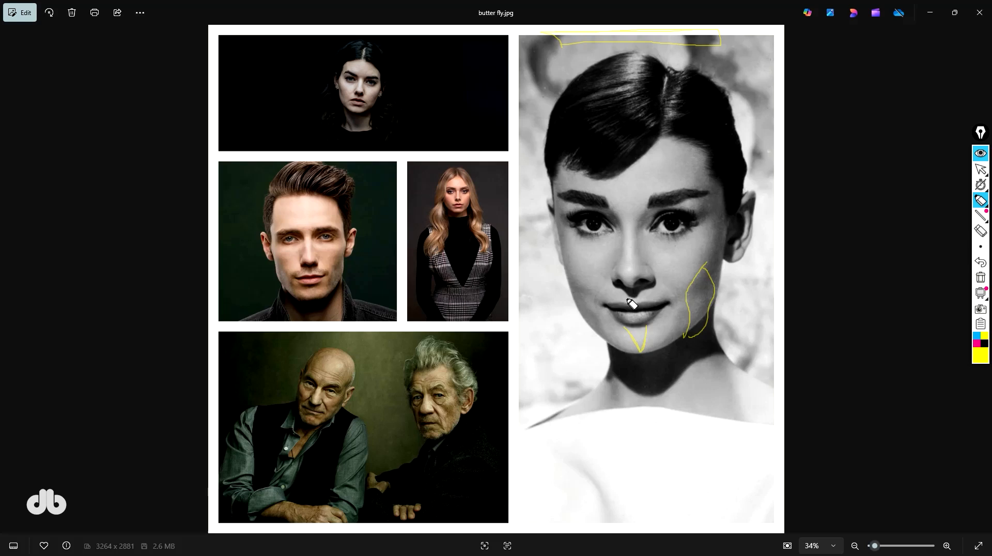
{"action": "mouse_move", "coordinate": [616, 283]}
{"action": "left_mouse_down"}
{"action": "mouse_move", "coordinate": [639, 310]}
{"action": "mouse_move", "coordinate": [652, 285]}
{"action": "mouse_move", "coordinate": [625, 289]}
{"action": "mouse_move", "coordinate": [691, 259]}
{"action": "mouse_move", "coordinate": [688, 320]}
{"action": "mouse_move", "coordinate": [657, 349]}
{"action": "mouse_move", "coordinate": [647, 330]}
{"action": "mouse_move", "coordinate": [640, 347]}
{"action": "mouse_move", "coordinate": [615, 336]}
{"action": "mouse_move", "coordinate": [587, 290]}
{"action": "mouse_move", "coordinate": [628, 300]}
{"action": "left_mouse_up"}
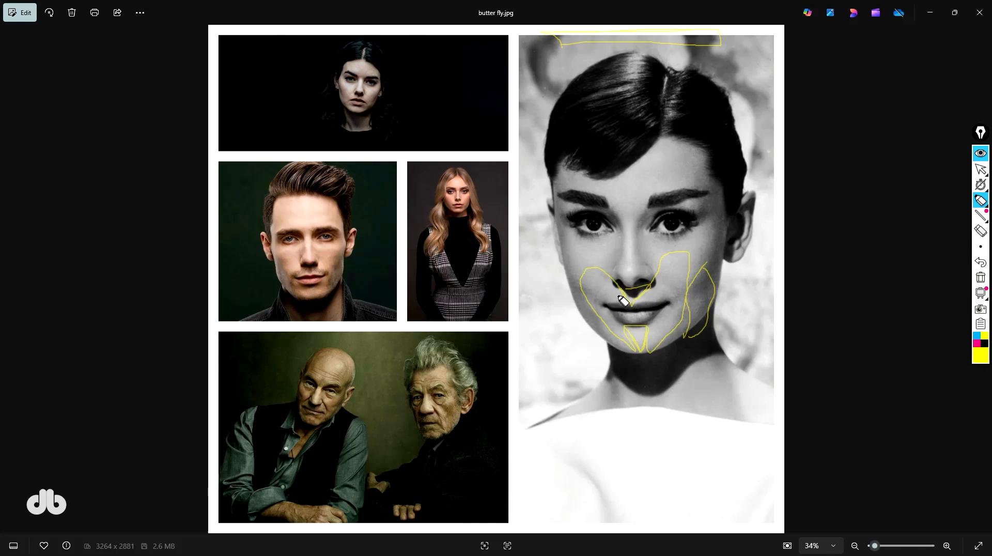
{"action": "left_click_drag", "start_coordinate": [622, 290], "coordinate": [628, 300]}
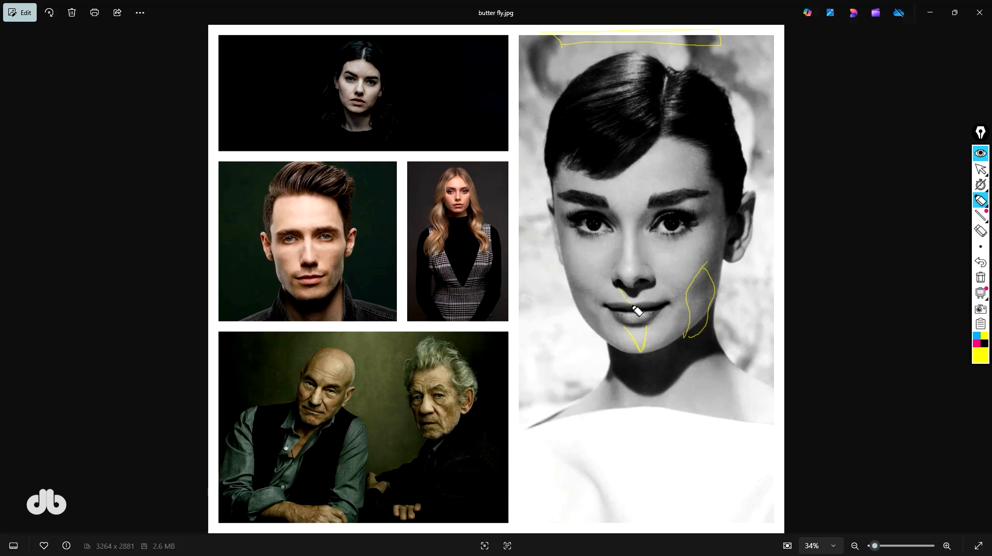
{"action": "key", "text": "ctrl+z"}
{"action": "key", "text": "ctrl+z"}
{"action": "key", "text": "ctrl+z"}
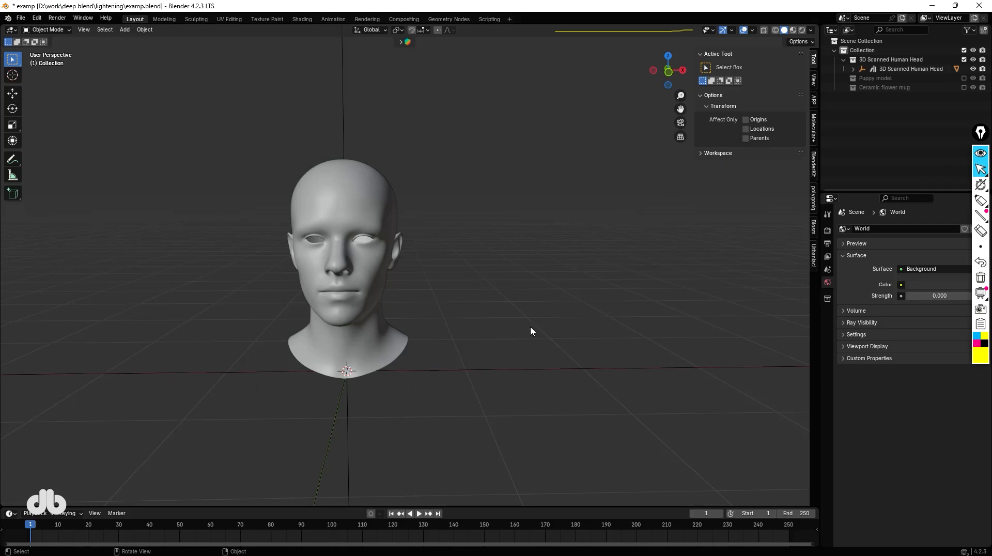
Switch the viewport of the head scene to rendered shading.
{"action": "key", "text": "ctrl+shift+1"}
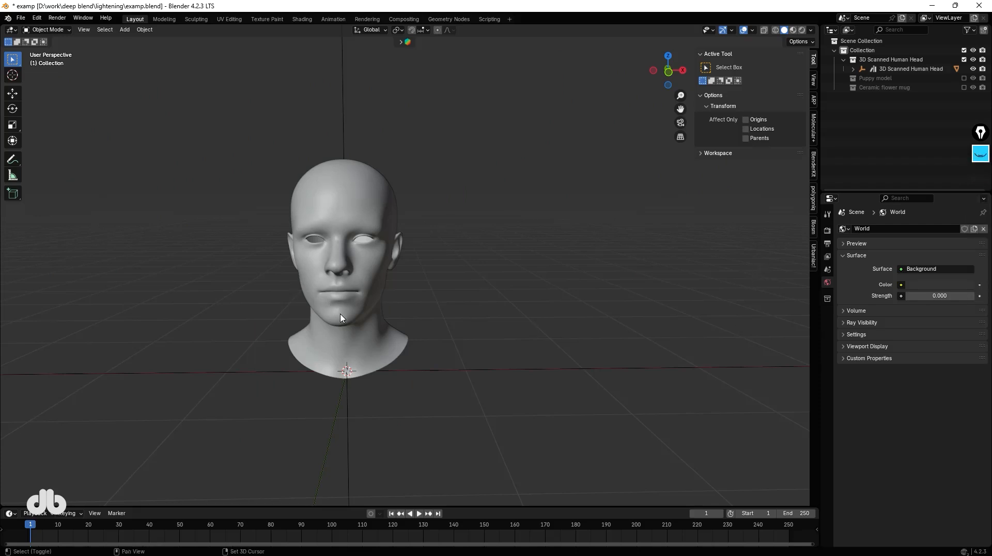
{"action": "middle_click_drag", "start_coordinate": [344, 317], "coordinate": [378, 314], "text": "shift"}
{"action": "key", "text": "shift+z"}
{"action": "mouse_move", "coordinate": [321, 241]}
{"action": "middle_mouse_down"}
{"action": "mouse_move", "coordinate": [387, 247]}
{"action": "mouse_move", "coordinate": [374, 250]}
{"action": "middle_mouse_up"}
Add a Sun light to the scene.
{"action": "key", "text": "shift+a"}
{"action": "type", "text": "sun"}
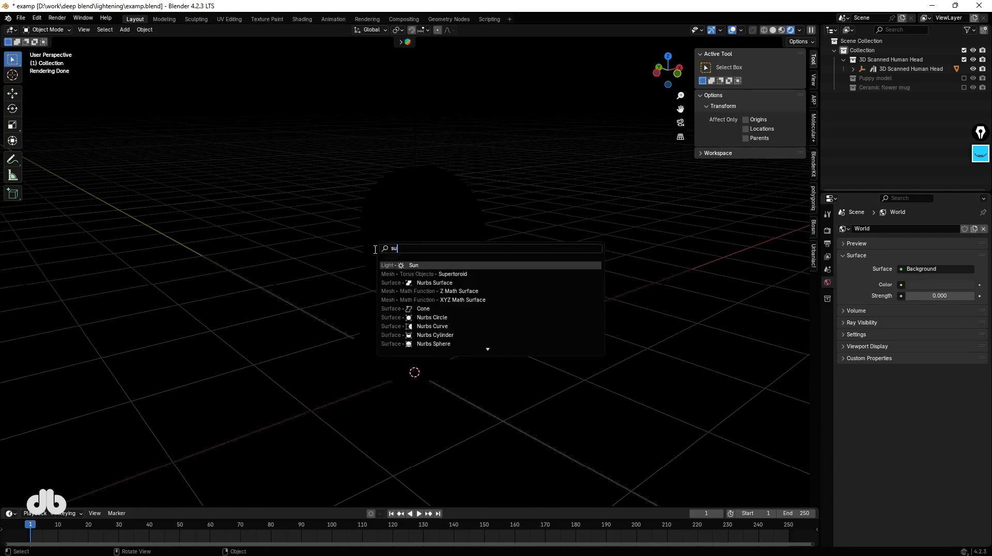
{"action": "key", "text": "Return"}
Move the sun straight up along Z to about 2.22 m above the head.
{"action": "key", "text": "g"}
{"action": "key", "text": "z"}
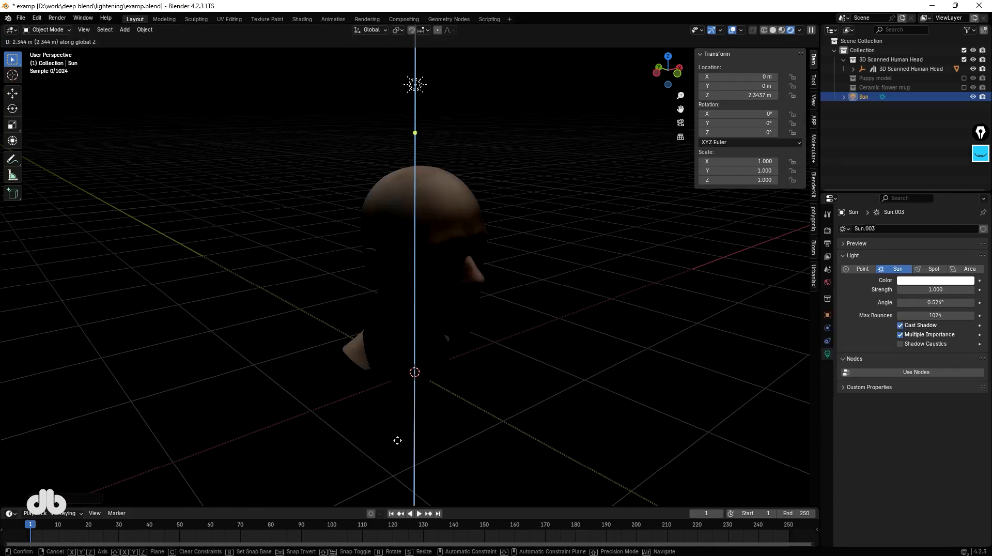
{"action": "left_click", "coordinate": [413, 81]}
{"action": "middle_click_drag", "start_coordinate": [520, 390], "coordinate": [483, 258]}
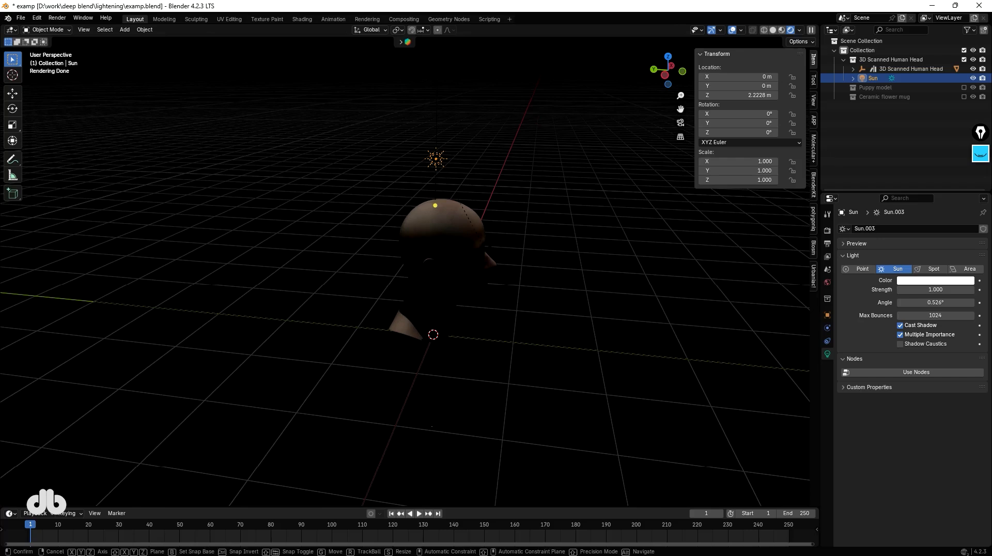
Rotate the sun 30° around the X axis.
{"action": "key", "text": "r"}
{"action": "key", "text": "x"}
{"action": "key", "text": "3"}
{"action": "key", "text": "0"}
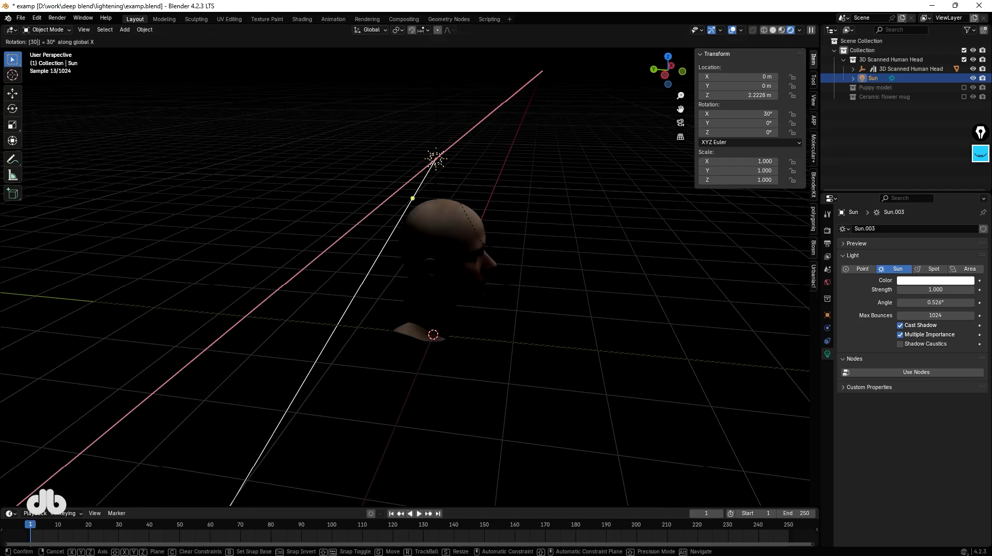
{"action": "key", "text": "Return"}
{"action": "middle_click_drag", "start_coordinate": [484, 258], "coordinate": [482, 266]}
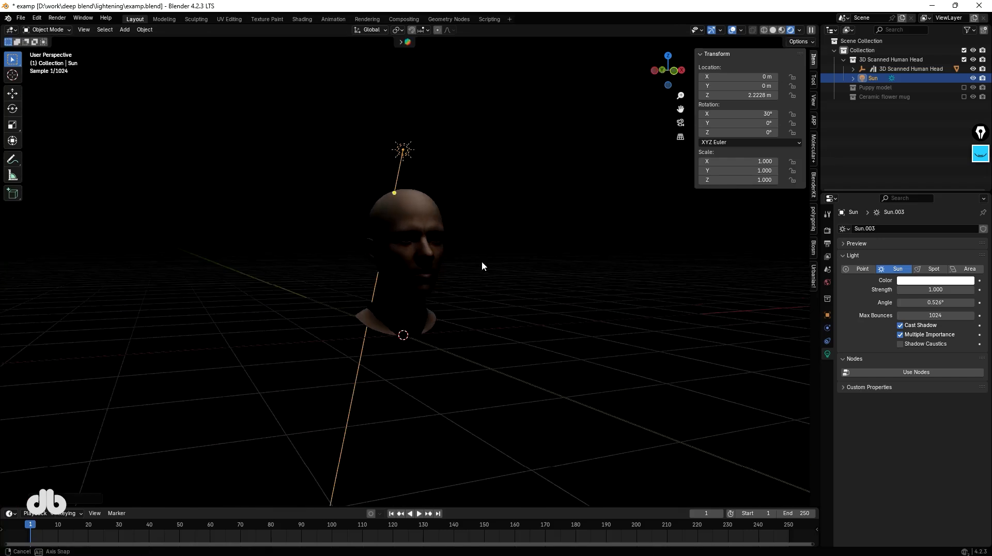
Set the sun's strength to 2.
{"action": "double_click", "coordinate": [933, 291]}
{"action": "type", "text": "2"}
{"action": "key", "text": "Return"}
{"action": "scroll", "coordinate": [413, 275], "scroll_direction": "up", "scroll_amount": 4}
{"action": "middle_click_drag", "start_coordinate": [293, 283], "coordinate": [356, 269]}
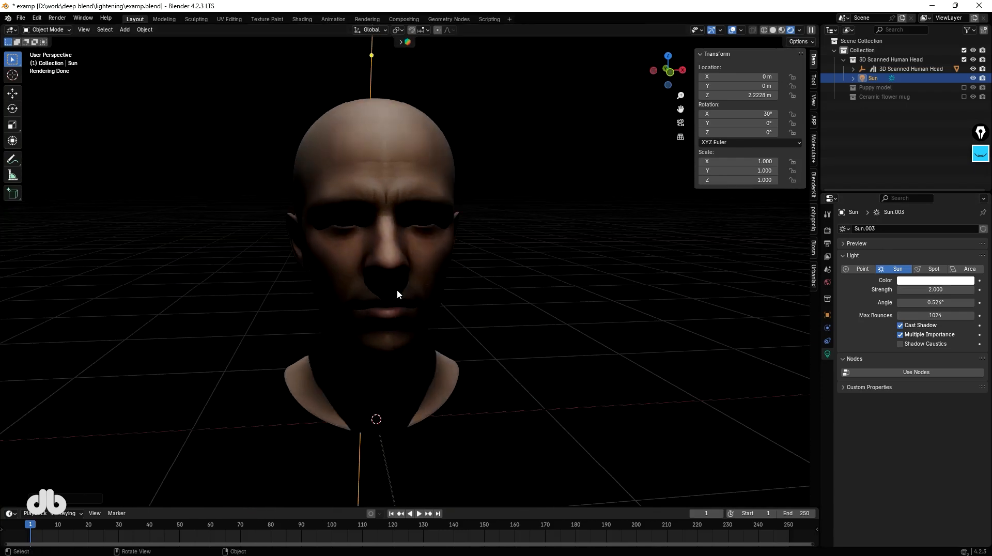
Select the sun and rotate it around X to about 17°.
{"action": "scroll", "coordinate": [401, 285], "scroll_direction": "down", "scroll_amount": 3}
{"action": "middle_click_drag", "start_coordinate": [381, 287], "coordinate": [395, 244]}
{"action": "left_click", "coordinate": [404, 98]}
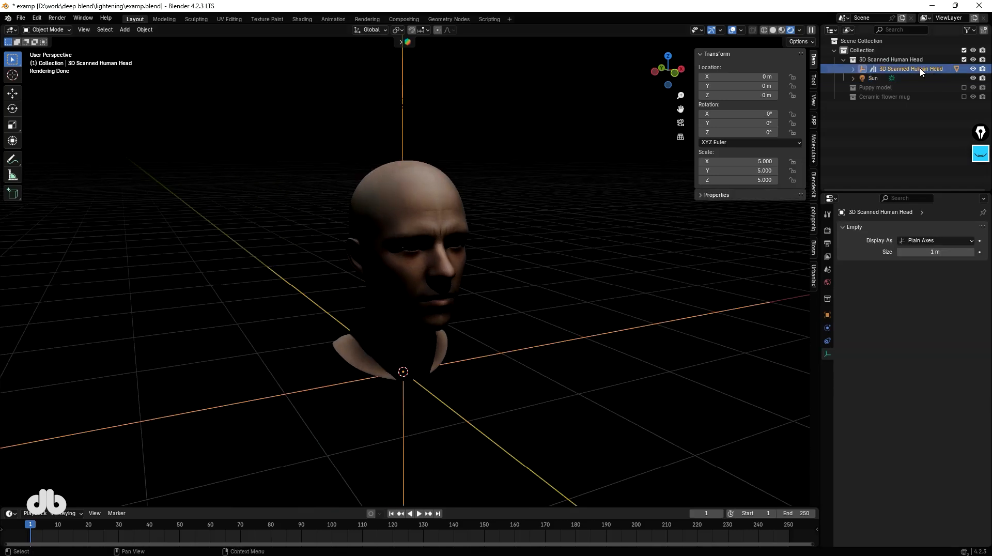
{"action": "left_click", "coordinate": [878, 78]}
{"action": "key", "text": "r"}
{"action": "key", "text": "x"}
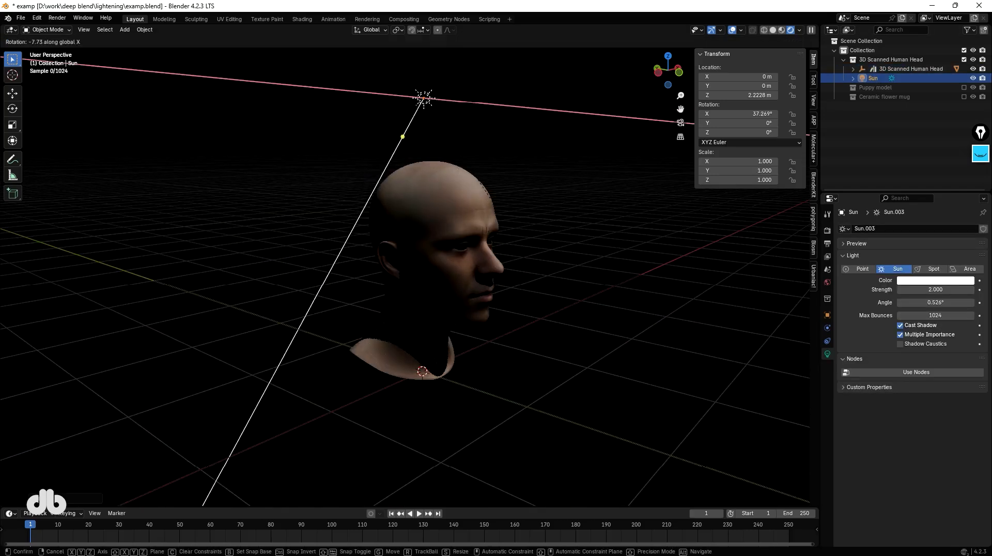
{"action": "left_click", "coordinate": [532, 329]}
{"action": "middle_click_drag", "start_coordinate": [532, 329], "coordinate": [461, 319]}
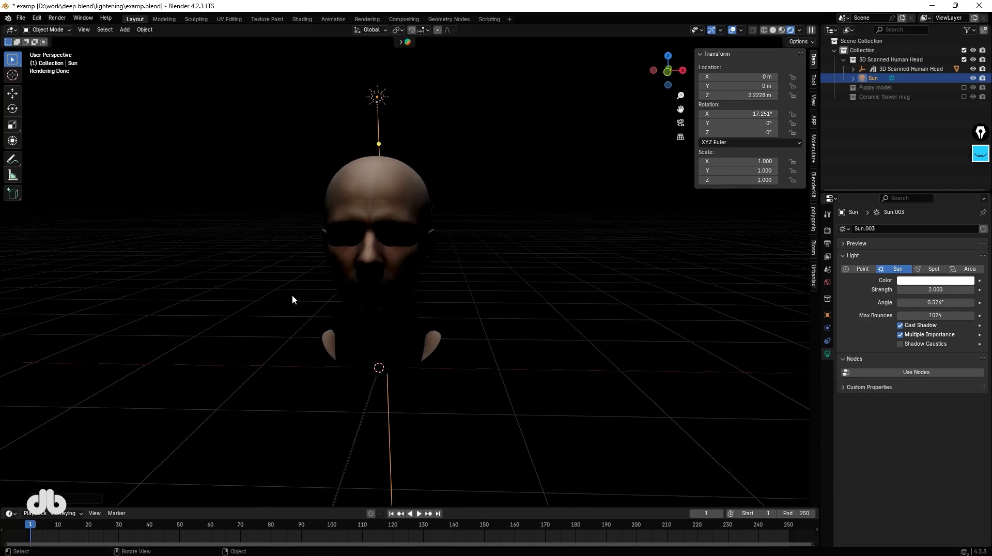
Examine the sunlight and shadows on the head from the front.
{"action": "scroll", "coordinate": [336, 315], "scroll_direction": "up", "scroll_amount": 1}
{"action": "middle_click_drag", "start_coordinate": [336, 315], "coordinate": [364, 274]}
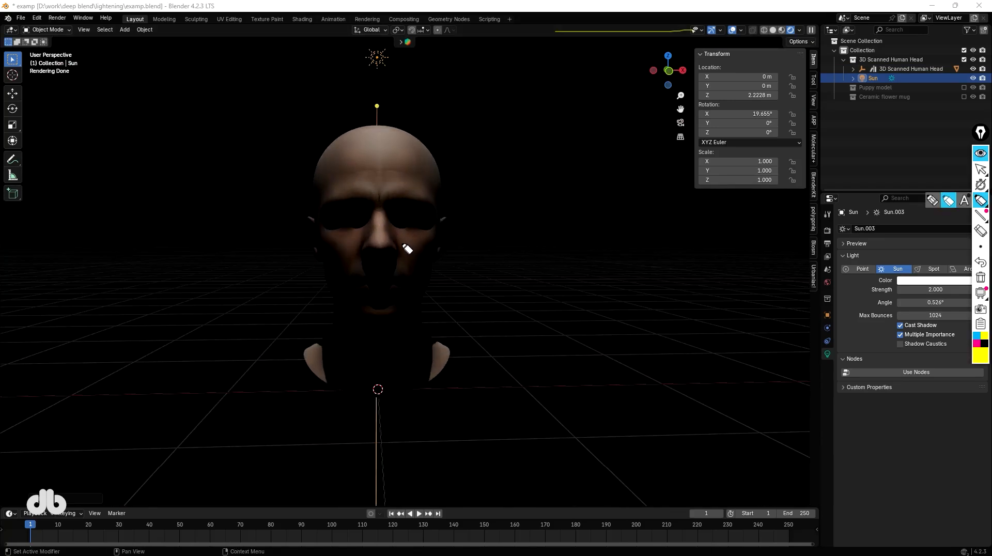
{"action": "left_click_drag", "start_coordinate": [402, 243], "coordinate": [407, 298]}
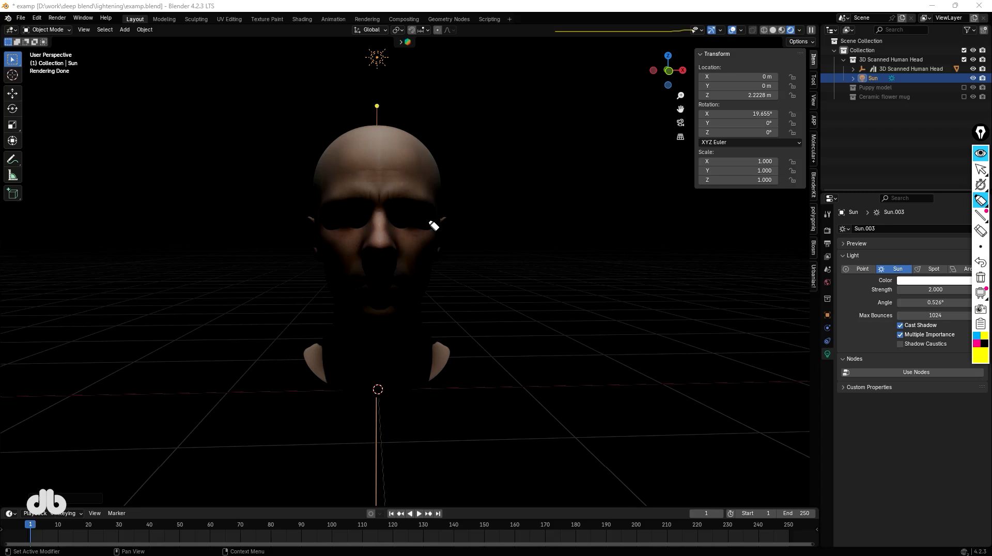
{"action": "mouse_move", "coordinate": [434, 223]}
{"action": "middle_mouse_down"}
{"action": "mouse_move", "coordinate": [390, 289]}
{"action": "mouse_move", "coordinate": [405, 331]}
{"action": "middle_mouse_up"}
{"action": "scroll", "coordinate": [405, 331], "scroll_direction": "down", "scroll_amount": 2}
Add a plane and rotate it 45° around the Y axis.
{"action": "key", "text": "shift+a"}
{"action": "type", "text": "pla"}
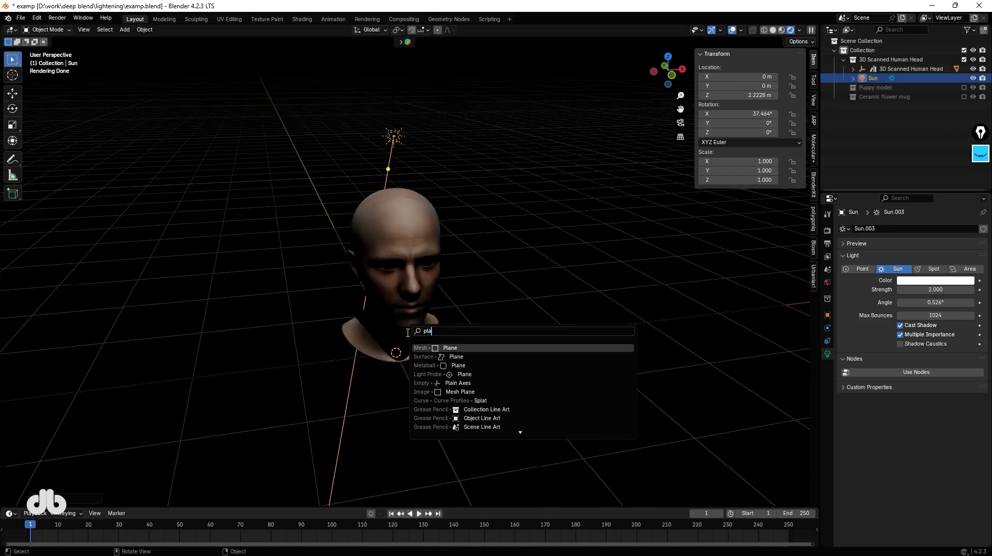
{"action": "key", "text": "Return"}
{"action": "type", "text": "rxy"}
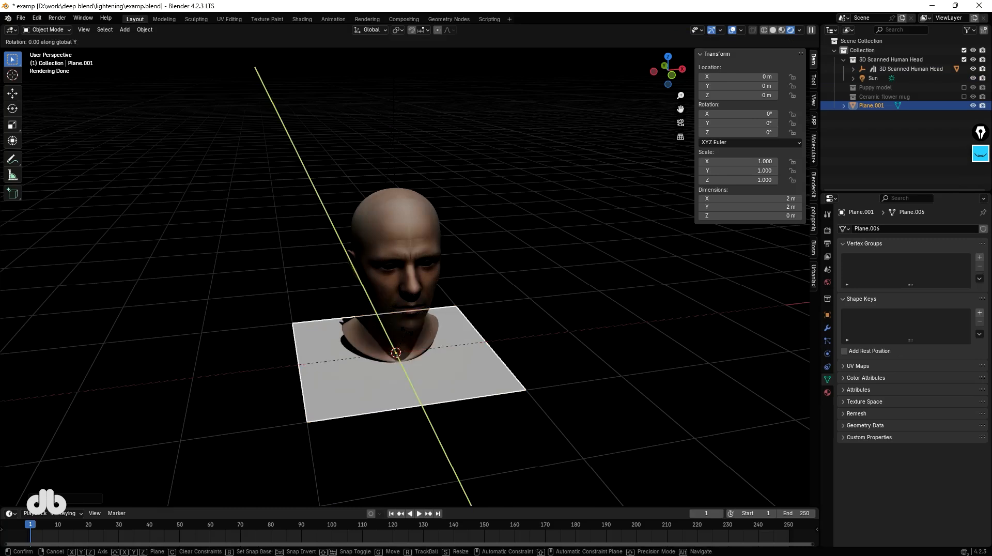
{"action": "type", "text": "45"}
{"action": "key", "text": "Return"}
Move the plane along X to about -1.28 m, beside the head.
{"action": "key", "text": "g"}
{"action": "key", "text": "x"}
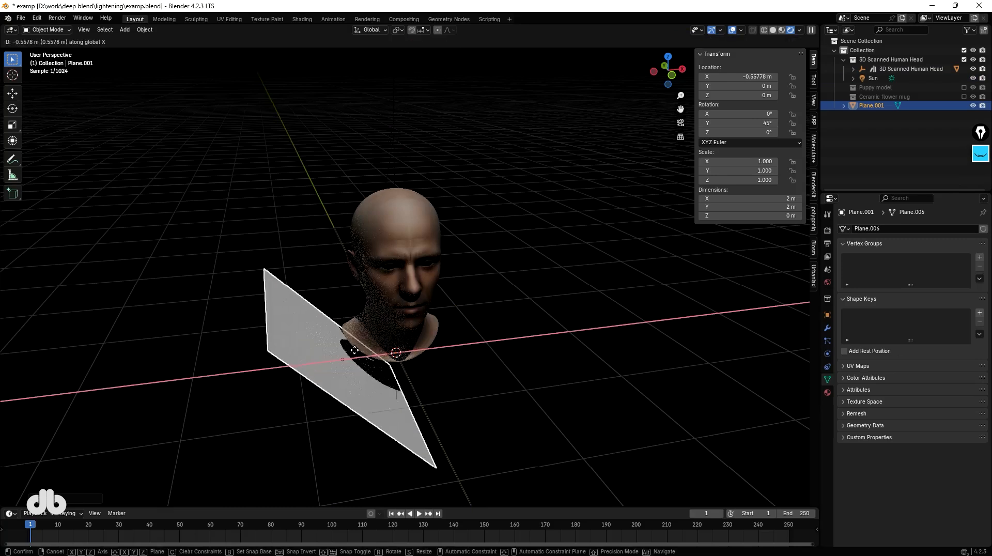
{"action": "left_click", "coordinate": [281, 362]}
Duplicate the plane and rotate the copy 90° around the Y axis.
{"action": "key", "text": "shift+d"}
{"action": "key", "text": "r"}
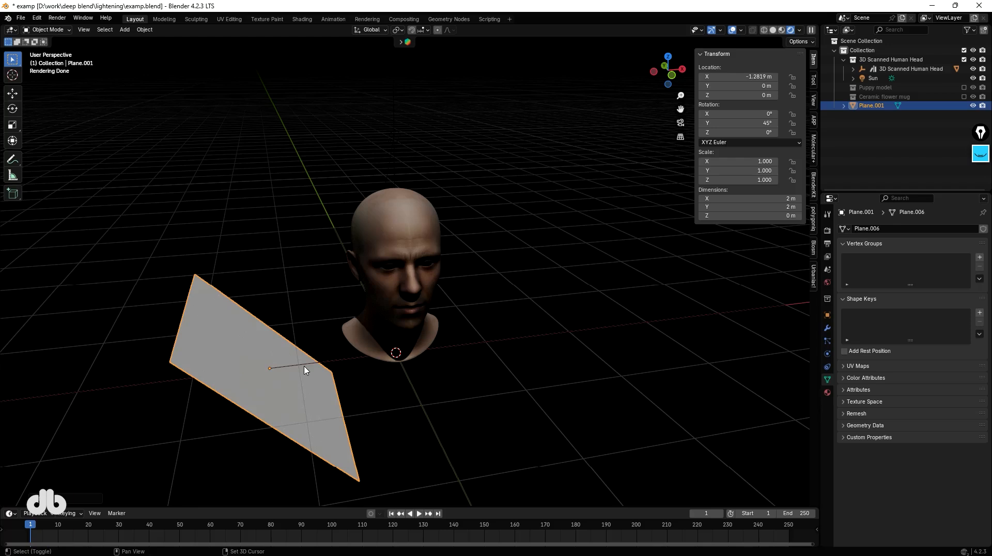
{"action": "type", "text": "y"}
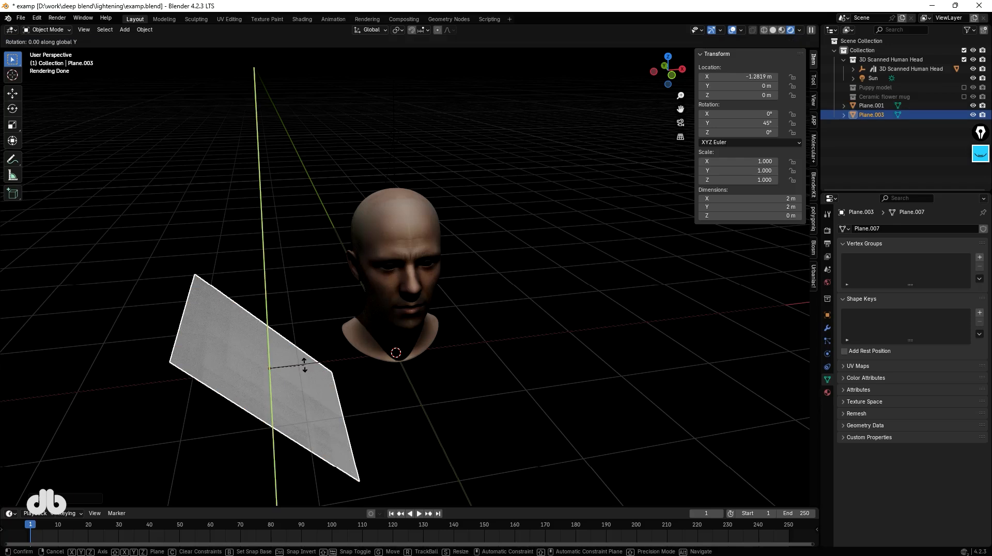
{"action": "type", "text": "90"}
{"action": "key", "text": "Return"}
Move the duplicate plane along X to about 1.45 m on the other side of the head.
{"action": "key", "text": "g"}
{"action": "key", "text": "x"}
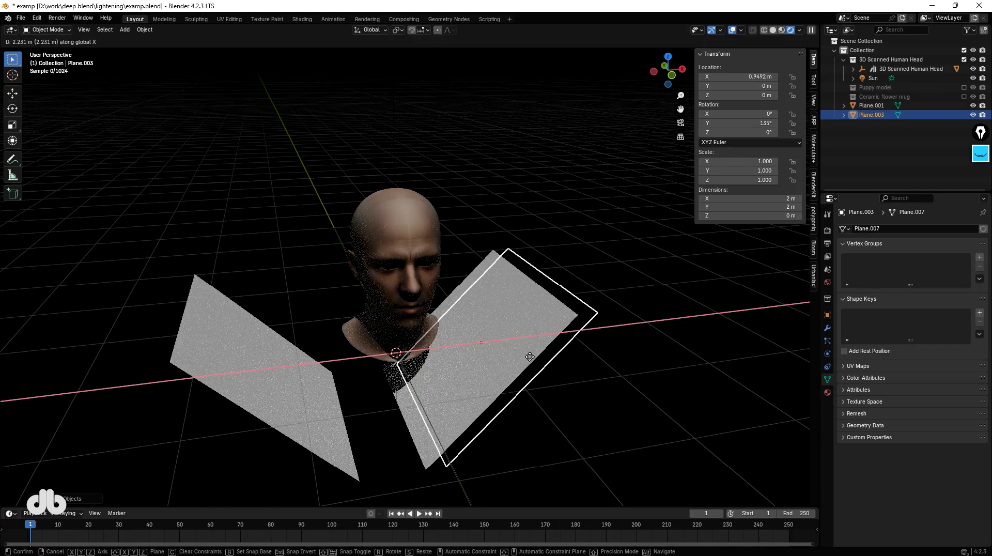
{"action": "left_click", "coordinate": [580, 357]}
{"action": "middle_click_drag", "start_coordinate": [509, 365], "coordinate": [460, 312]}
{"action": "left_click", "coordinate": [459, 312]}
Select both planes and move them along Y to about -0.78 m.
{"action": "scroll", "coordinate": [391, 322], "scroll_direction": "up", "scroll_amount": 2}
{"action": "middle_click_drag", "start_coordinate": [391, 322], "coordinate": [381, 346]}
{"action": "scroll", "coordinate": [378, 292], "scroll_direction": "down", "scroll_amount": 5}
{"action": "left_click", "coordinate": [502, 327]}
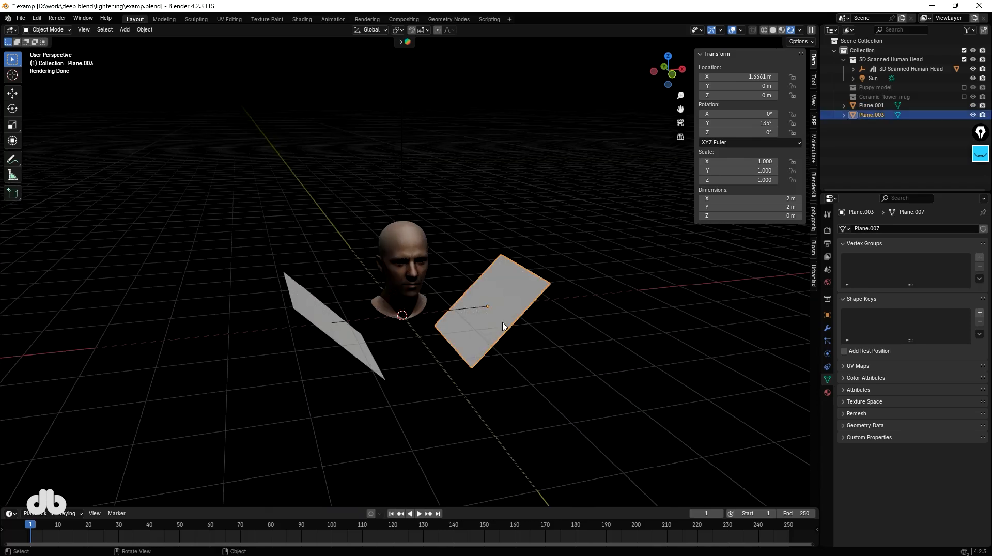
{"action": "left_click", "coordinate": [356, 355], "text": "shift"}
{"action": "scroll", "coordinate": [408, 341], "scroll_direction": "up", "scroll_amount": 2}
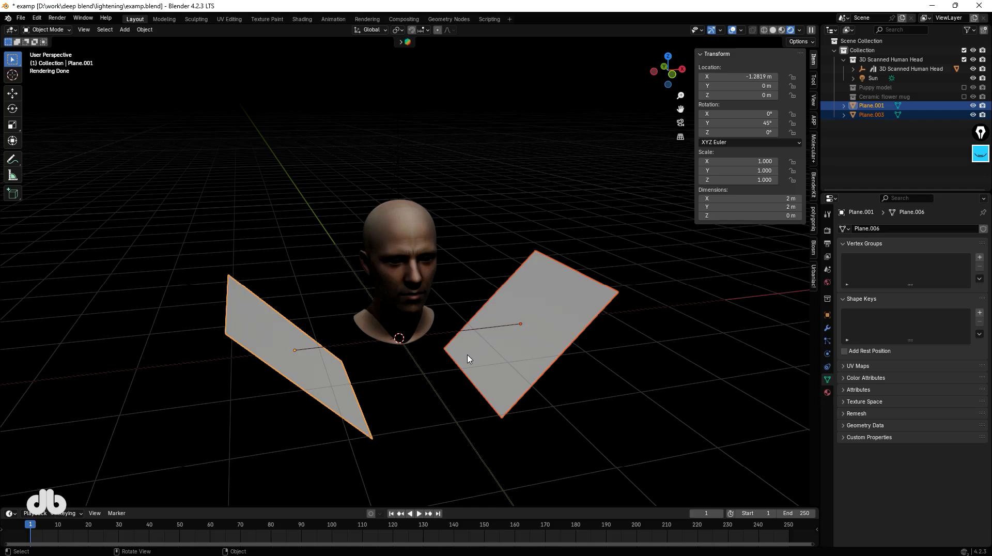
{"action": "key", "text": "g"}
{"action": "key", "text": "y"}
{"action": "left_click", "coordinate": [491, 382]}
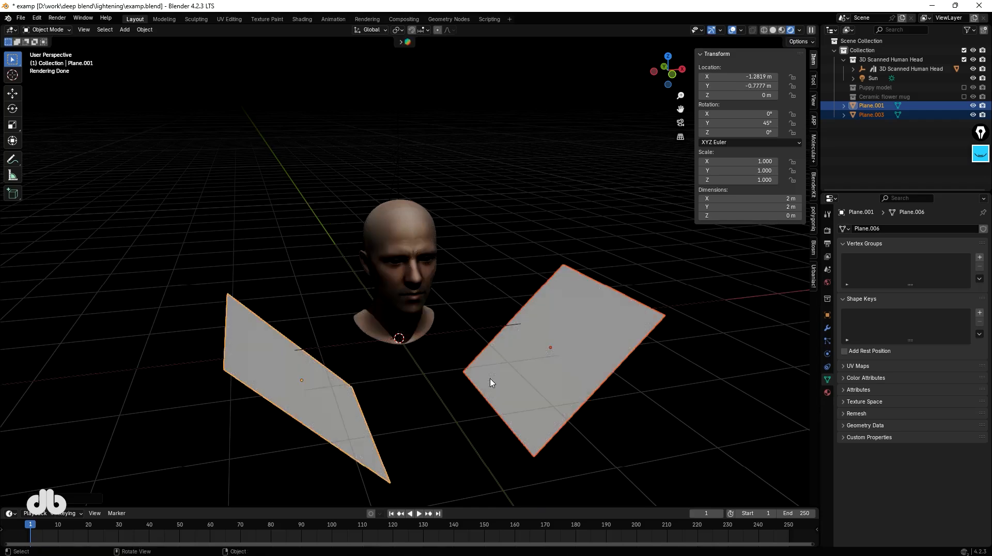
Rotate the left plane about 50° around the Z axis.
{"action": "left_click", "coordinate": [337, 389]}
{"action": "key", "text": "r"}
{"action": "key", "text": "z"}
{"action": "left_click", "coordinate": [460, 259]}
Rotate the right plane about -65° around the Z axis.
{"action": "left_click", "coordinate": [544, 341]}
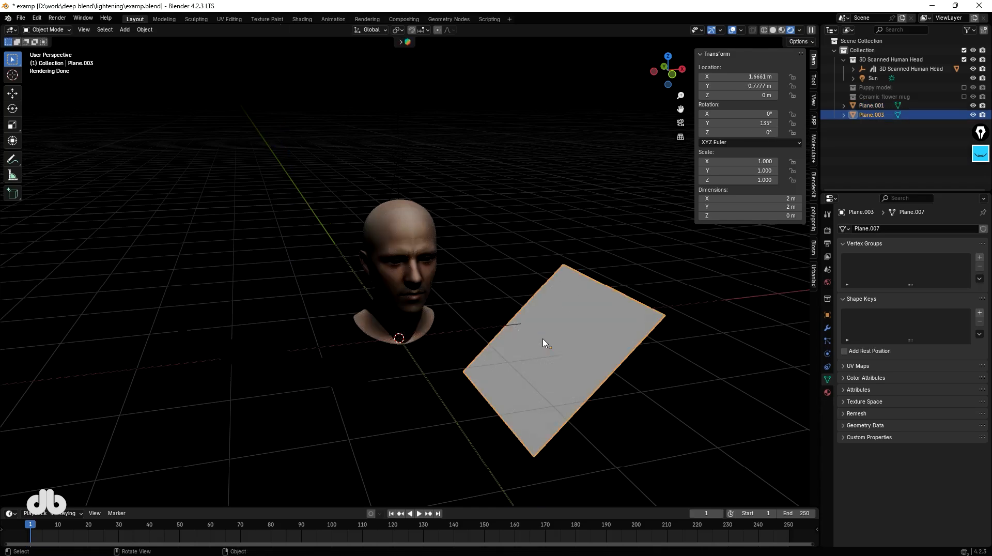
{"action": "key", "text": "r"}
{"action": "key", "text": "z"}
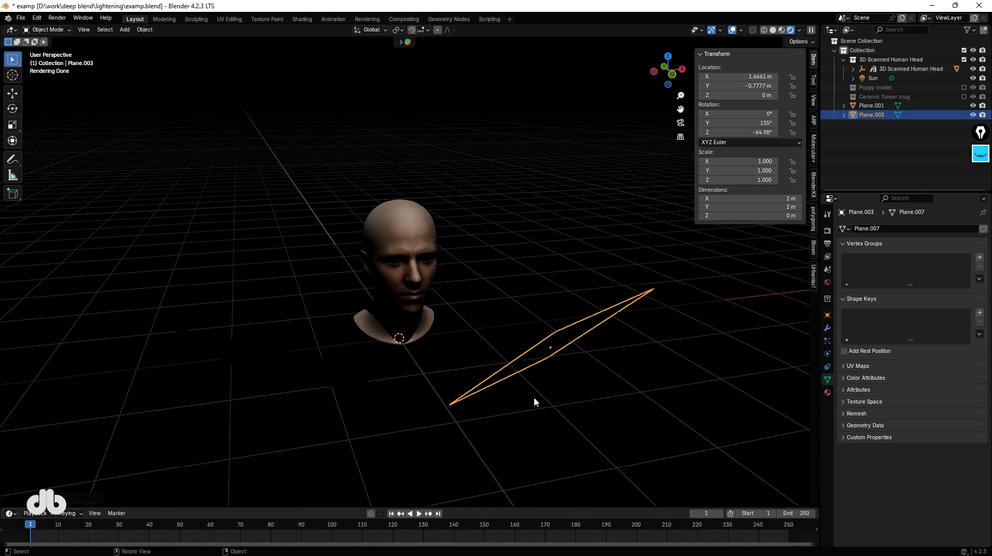
{"action": "left_click", "coordinate": [470, 401]}
Select the left plane.
{"action": "scroll", "coordinate": [421, 235], "scroll_direction": "up", "scroll_amount": 3}
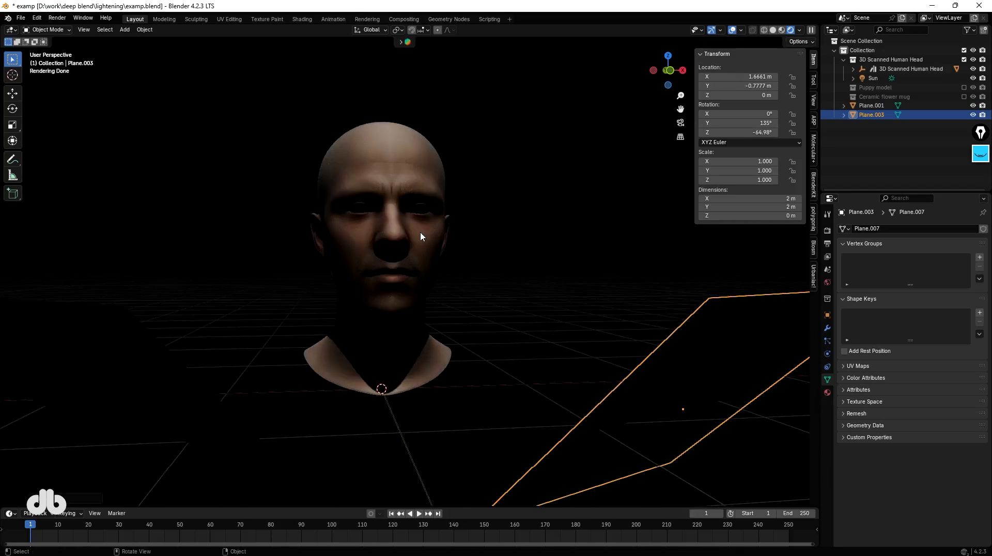
{"action": "left_click", "coordinate": [319, 389], "text": "shift"}
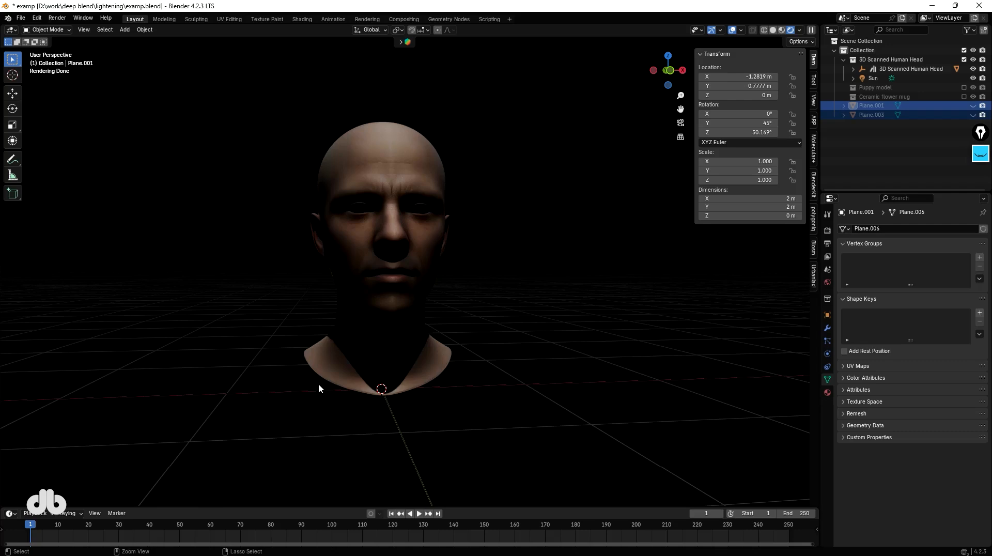
Undo the reflector planes' recent moves and rotations, then delete the left plane.
{"action": "key", "text": "ctrl+z"}
{"action": "key", "text": "ctrl+z"}
{"action": "key", "text": "ctrl+z"}
{"action": "key", "text": "ctrl+z"}
{"action": "key", "text": "ctrl+z"}
{"action": "key", "text": "ctrl+z"}
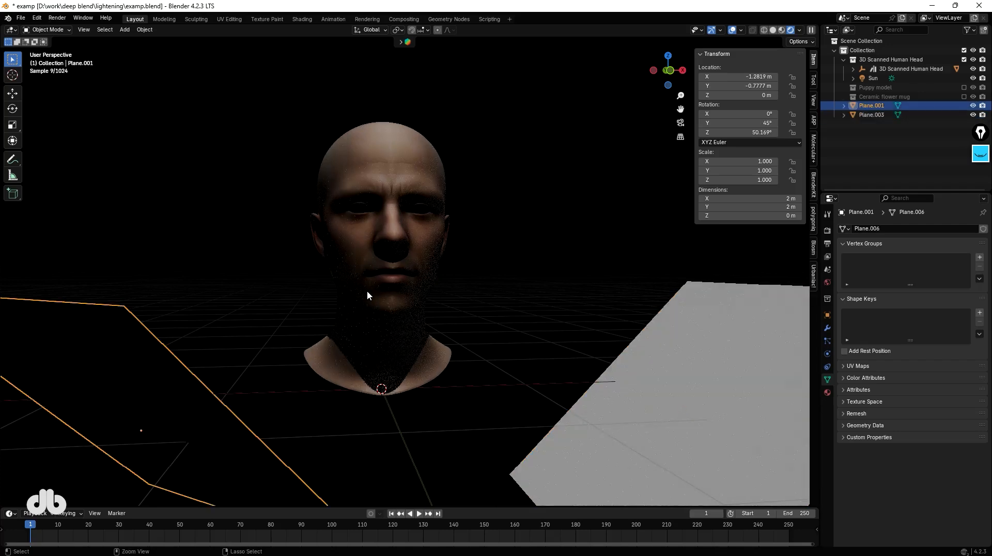
{"action": "key", "text": "ctrl+z"}
{"action": "scroll", "coordinate": [410, 317], "scroll_direction": "down", "scroll_amount": 5}
{"action": "mouse_move", "coordinate": [389, 309]}
{"action": "middle_mouse_down"}
{"action": "mouse_move", "coordinate": [420, 323]}
{"action": "mouse_move", "coordinate": [399, 320]}
{"action": "middle_mouse_up"}
{"action": "scroll", "coordinate": [399, 323], "scroll_direction": "up", "scroll_amount": 2}
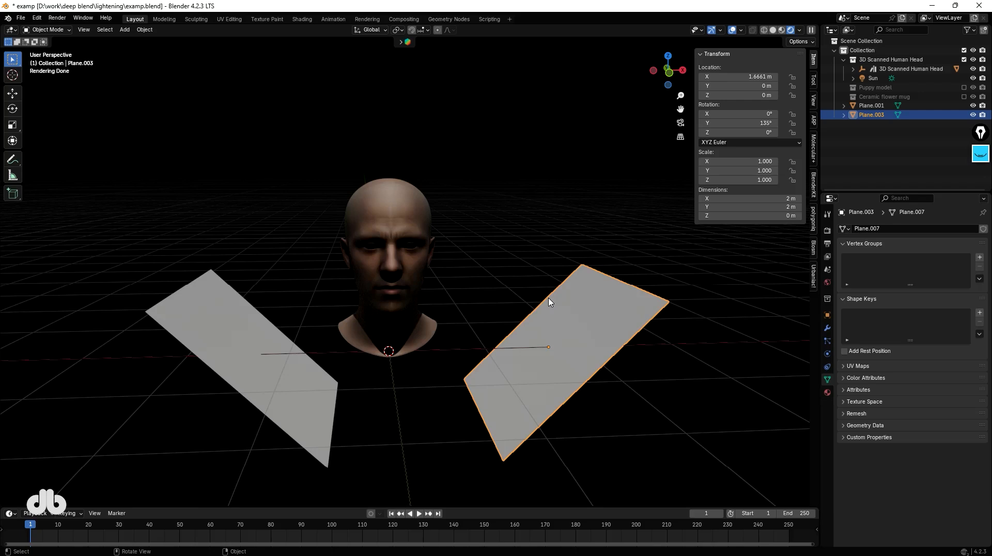
{"action": "left_click", "coordinate": [238, 355], "text": "shift"}
{"action": "key", "text": "Delete"}
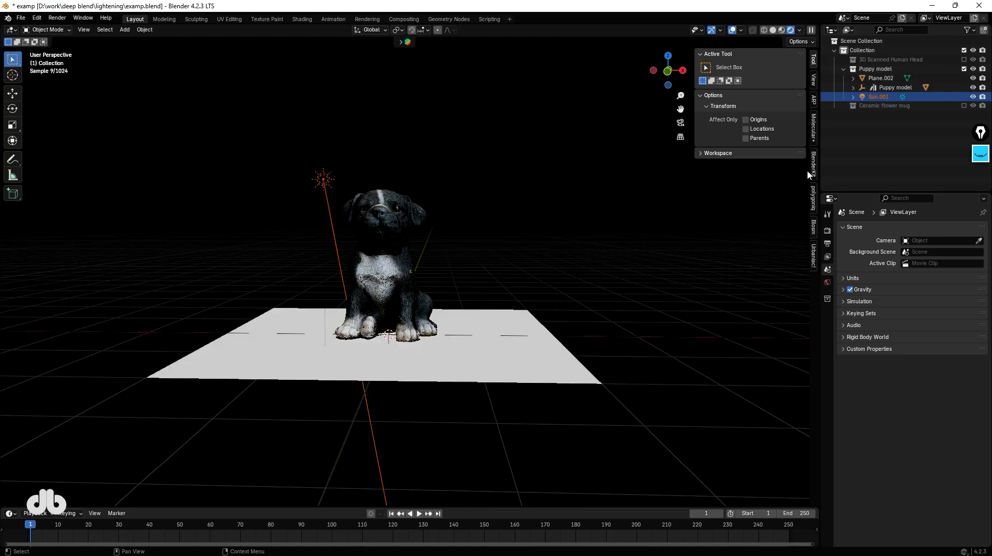
Select the puppy scene's sun light and rotate it -45° around the Z axis.
{"action": "middle_click_drag", "start_coordinate": [289, 269], "coordinate": [307, 274]}
{"action": "scroll", "coordinate": [303, 266], "scroll_direction": "up", "scroll_amount": 1}
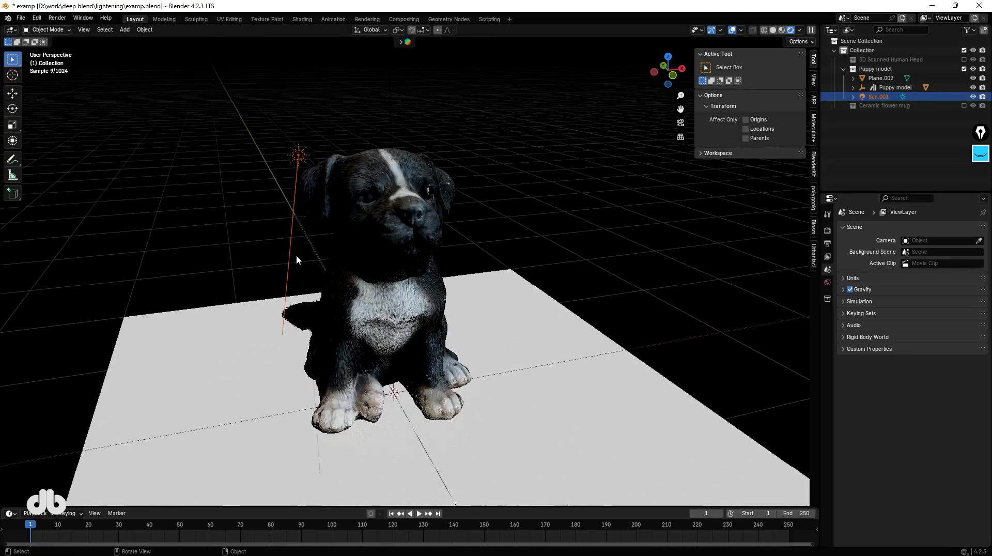
{"action": "left_click", "coordinate": [298, 155]}
{"action": "middle_click_drag", "start_coordinate": [452, 194], "coordinate": [449, 189]}
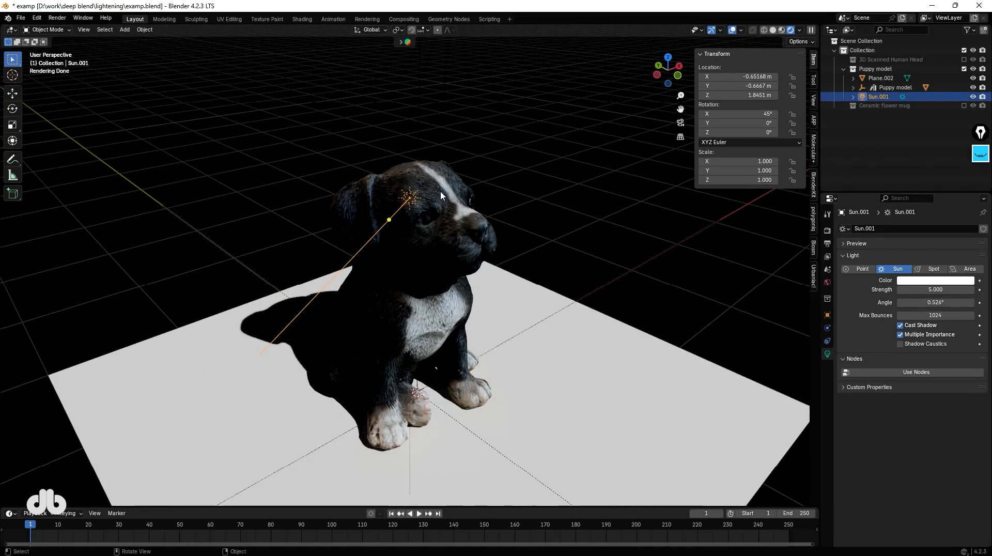
{"action": "middle_click_drag", "start_coordinate": [392, 310], "coordinate": [396, 270]}
{"action": "type", "text": "rz-45"}
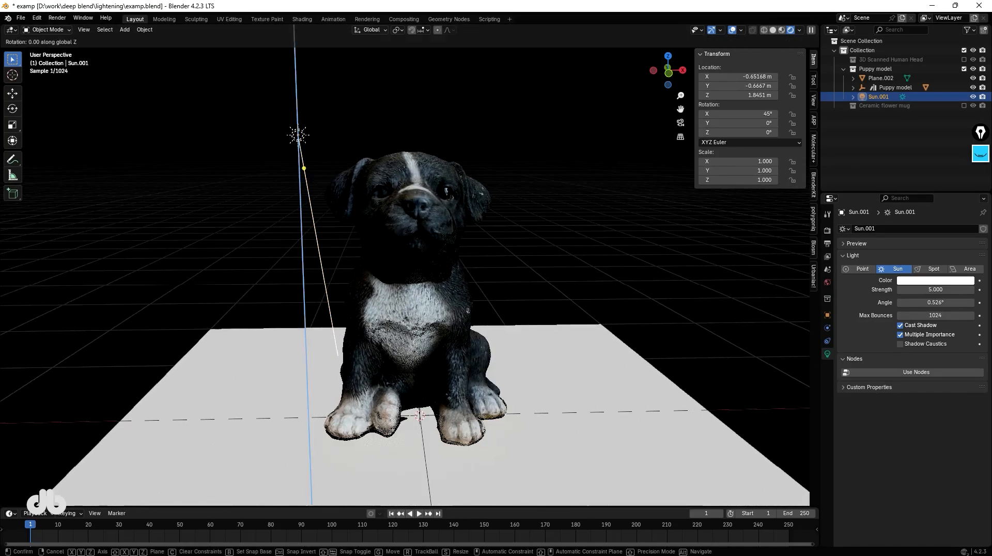
{"action": "key", "text": "Return"}
Rotate the puppy scene's sun light further around the Z axis.
{"action": "mouse_move", "coordinate": [384, 209]}
{"action": "middle_mouse_down"}
{"action": "mouse_move", "coordinate": [345, 207]}
{"action": "mouse_move", "coordinate": [383, 209]}
{"action": "middle_mouse_up"}
{"action": "scroll", "coordinate": [421, 259], "scroll_direction": "up", "scroll_amount": 1}
{"action": "scroll", "coordinate": [421, 263], "scroll_direction": "down", "scroll_amount": 3}
{"action": "key", "text": "r"}
{"action": "key", "text": "z"}
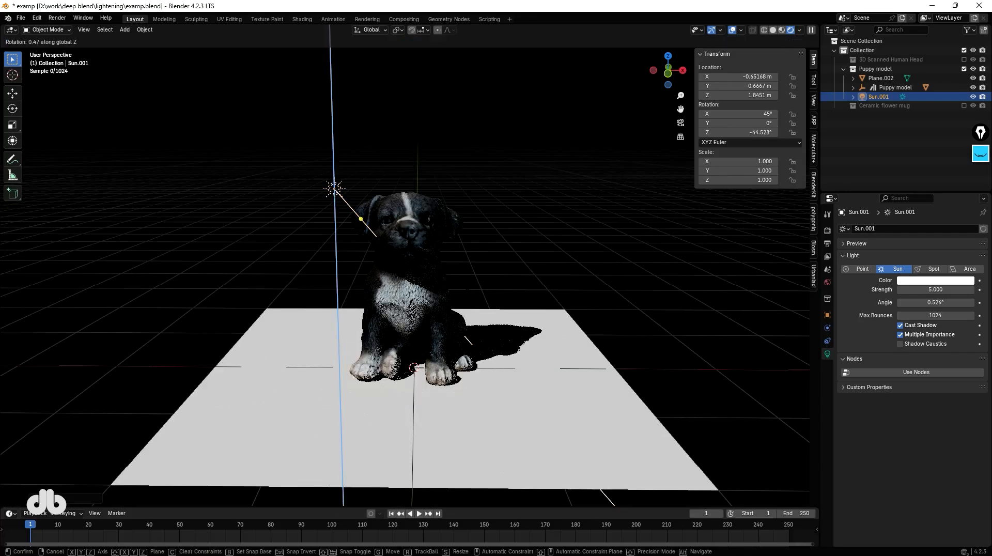
{"action": "left_click", "coordinate": [533, 269]}
{"action": "left_click", "coordinate": [533, 270]}
{"action": "middle_click_drag", "start_coordinate": [534, 270], "coordinate": [519, 227]}
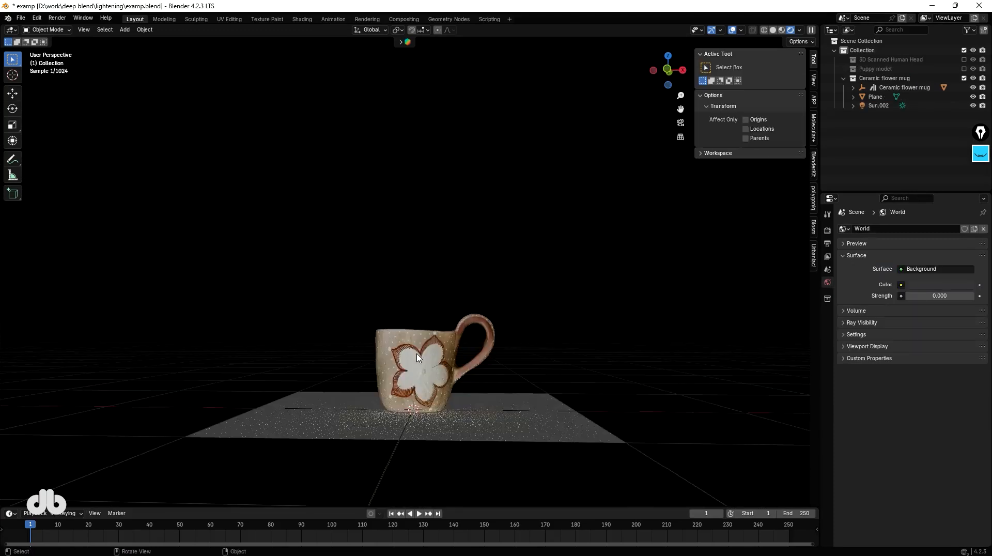
Select the mug scene's sun light and rotate it around the Z axis.
{"action": "middle_click_drag", "start_coordinate": [421, 387], "coordinate": [341, 349]}
{"action": "left_click", "coordinate": [902, 106]}
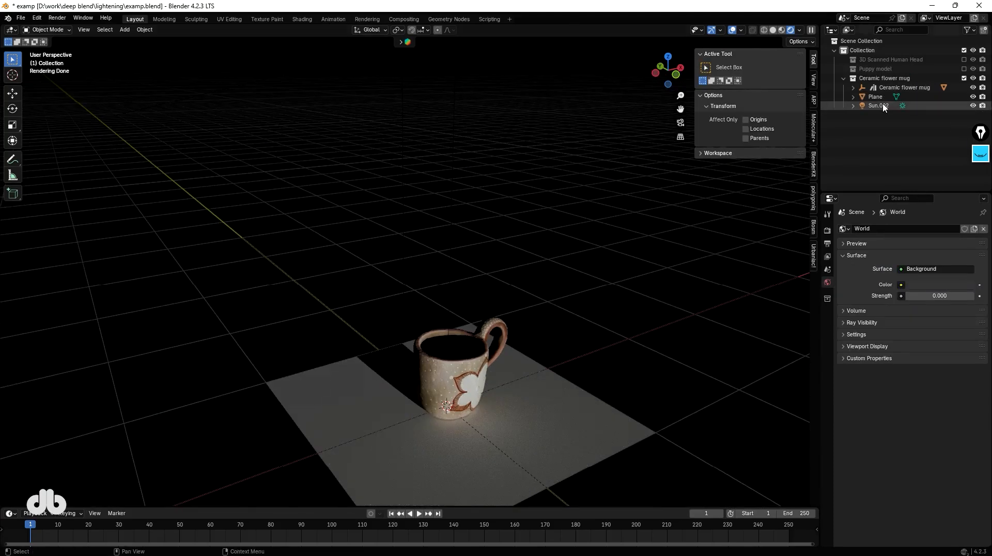
{"action": "key", "text": "n"}
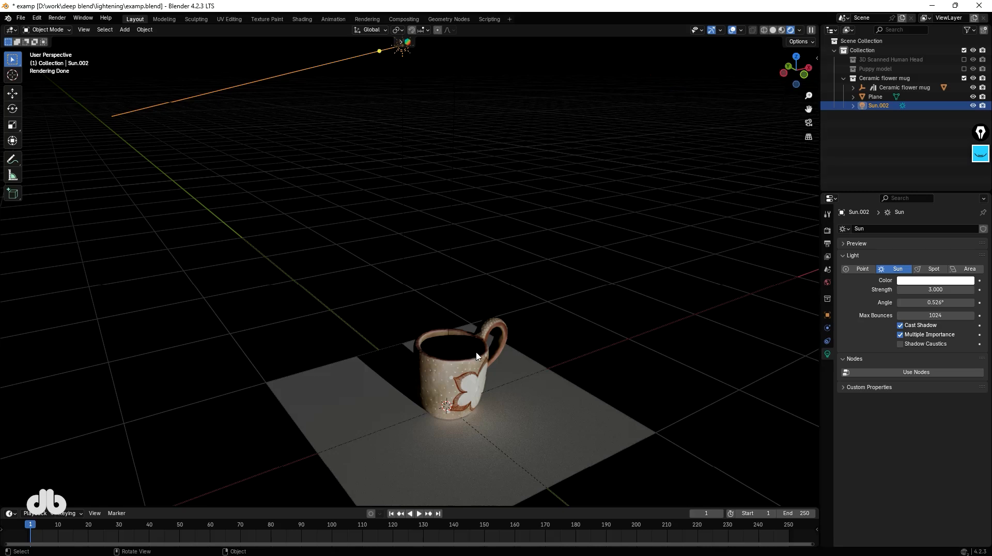
{"action": "middle_click_drag", "start_coordinate": [556, 268], "coordinate": [667, 221]}
{"action": "key", "text": "r"}
{"action": "key", "text": "z"}
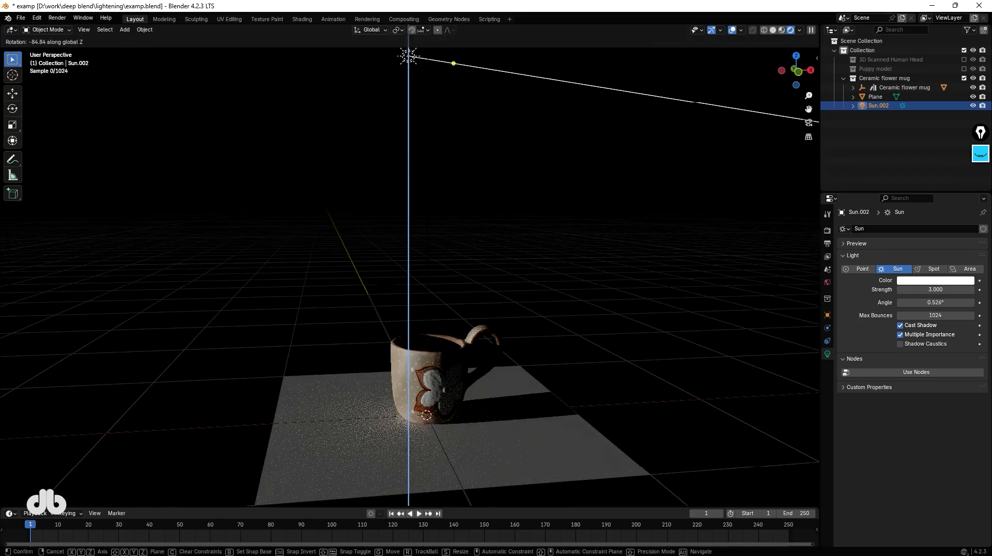
{"action": "left_click", "coordinate": [230, 518]}
{"action": "middle_click_drag", "start_coordinate": [429, 427], "coordinate": [458, 349], "text": "shift"}
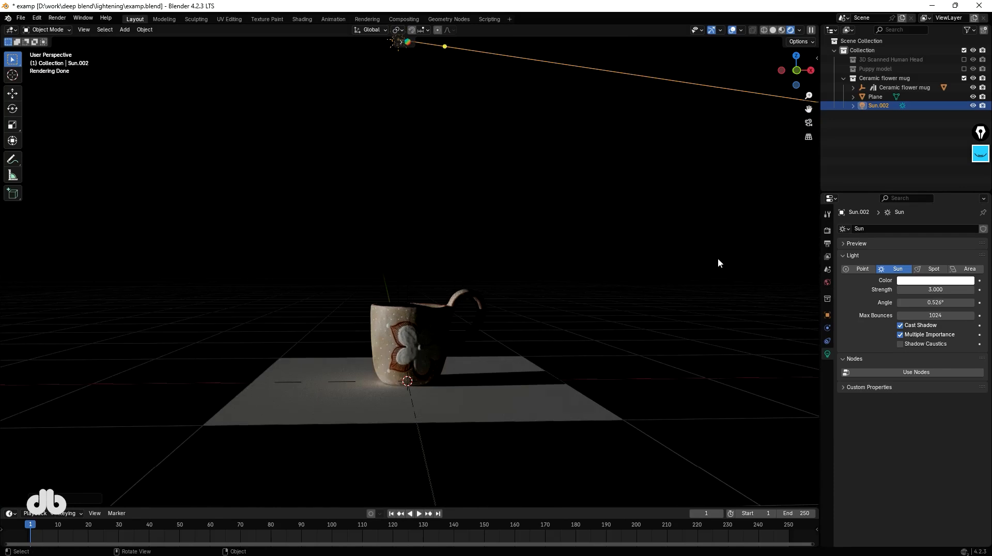
{"action": "left_click", "coordinate": [981, 153]}
{"action": "left_click", "coordinate": [980, 200]}
{"action": "mouse_move", "coordinate": [466, 274]}
{"action": "left_mouse_down"}
{"action": "mouse_move", "coordinate": [451, 289]}
{"action": "mouse_move", "coordinate": [488, 322]}
{"action": "left_mouse_up"}
{"action": "left_click", "coordinate": [570, 279]}
{"action": "left_click", "coordinate": [980, 200]}
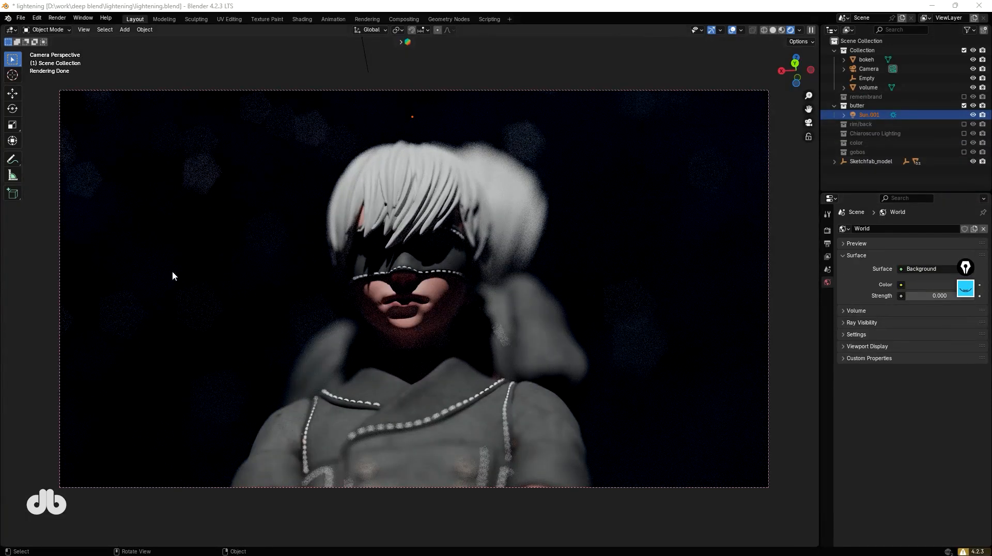
Add a sun light to the character scene and rotate it around the X axis.
{"action": "key", "text": "shift+a"}
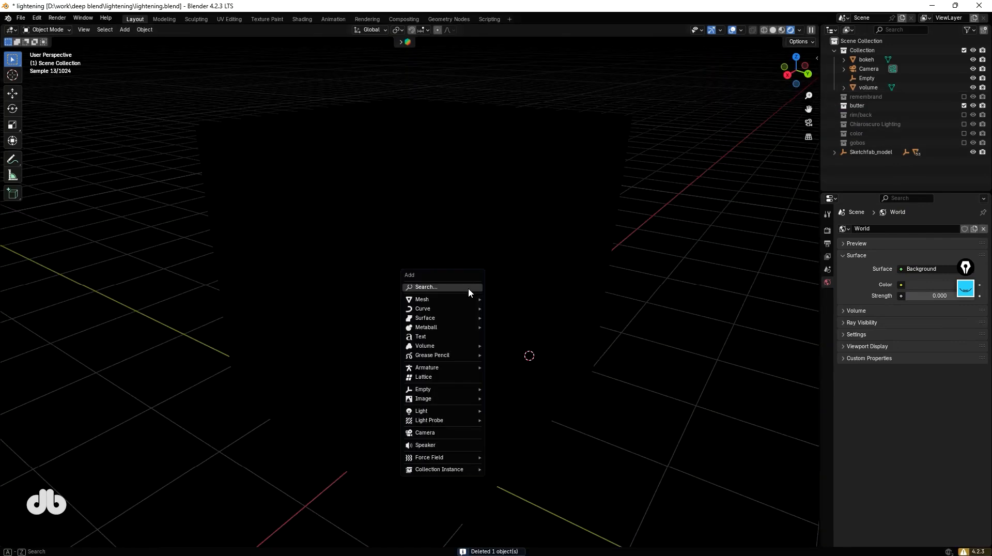
{"action": "type", "text": "sun"}
{"action": "key", "text": "Return"}
{"action": "key", "text": "r"}
{"action": "key", "text": "x"}
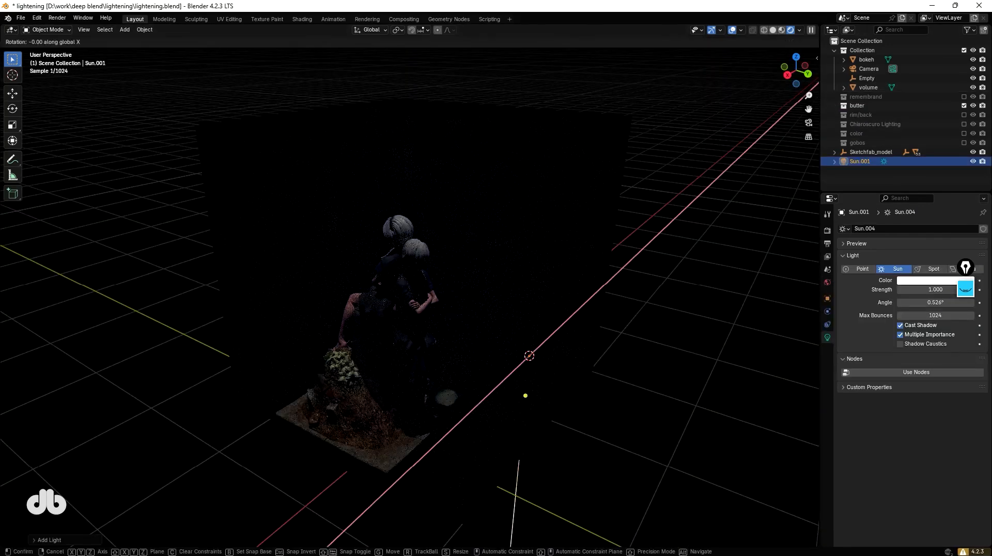
{"action": "left_click", "coordinate": [496, 372]}
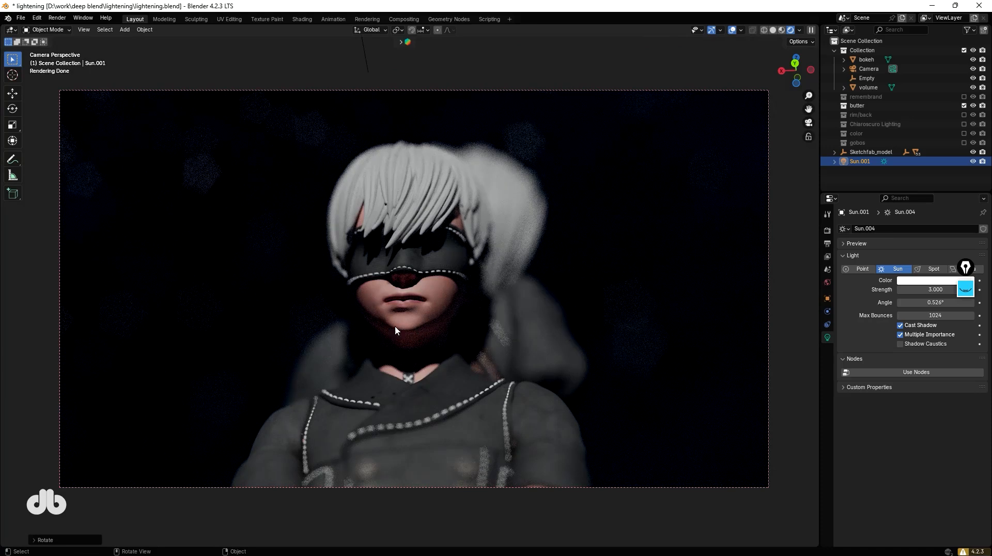
{"action": "key", "text": "r"}
{"action": "key", "text": "x"}
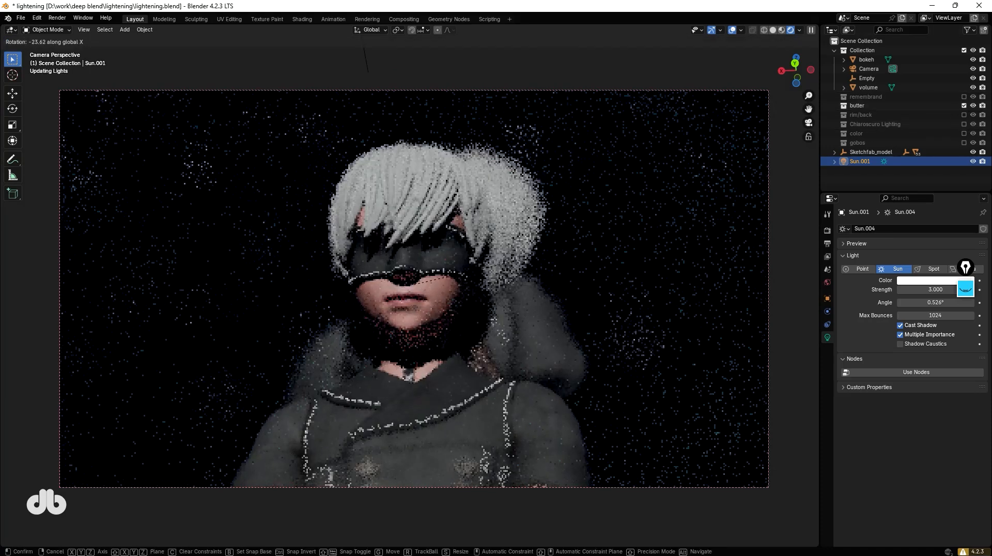
{"action": "left_click", "coordinate": [499, 304]}
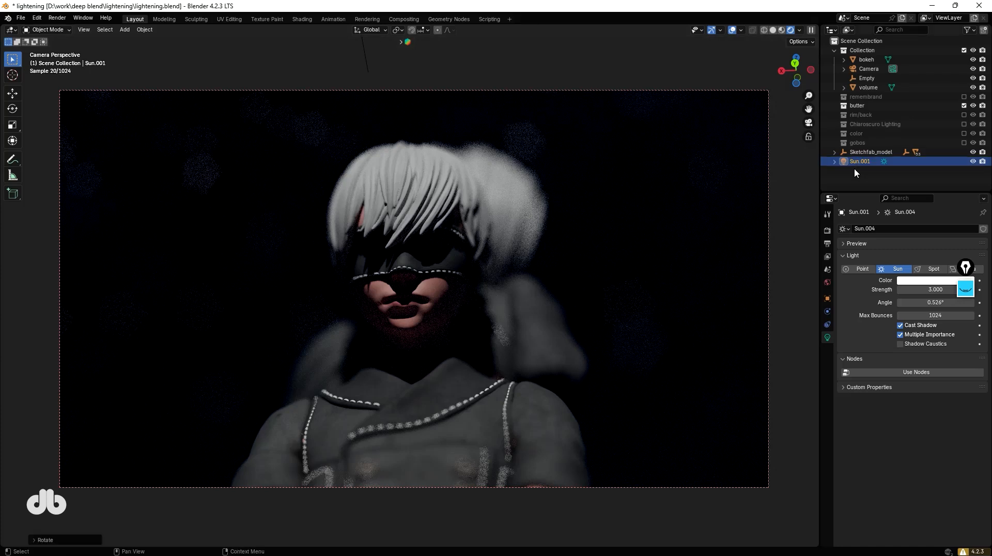
Set the new sun's strength to 1 and toggle the reference lighting collection on and off to compare.
{"action": "left_click", "coordinate": [918, 291]}
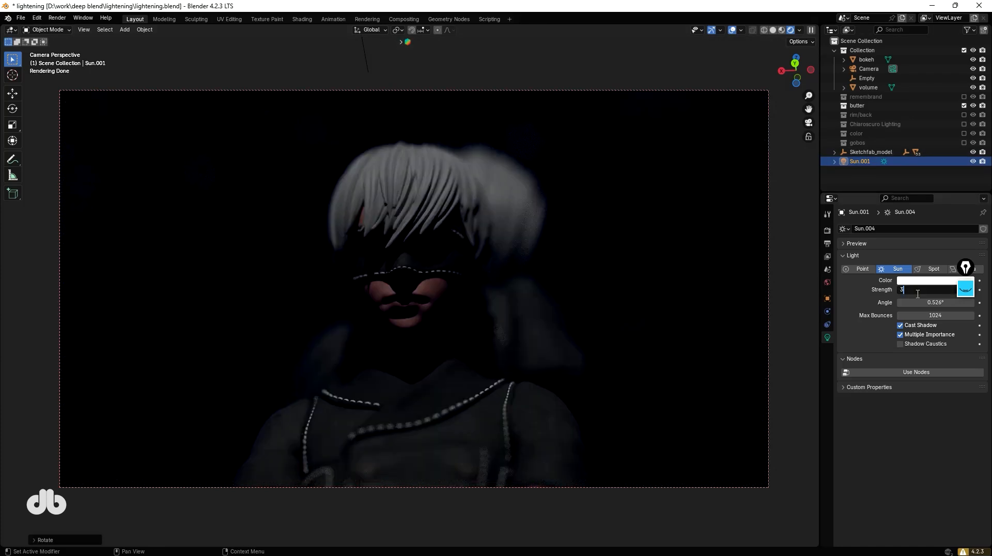
{"action": "key", "text": "Return"}
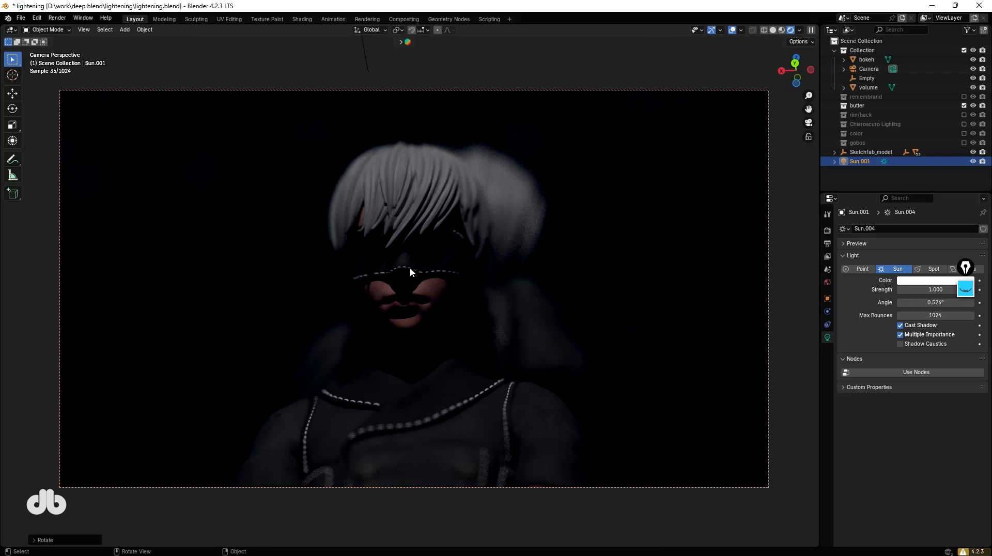
{"action": "left_click", "coordinate": [963, 96]}
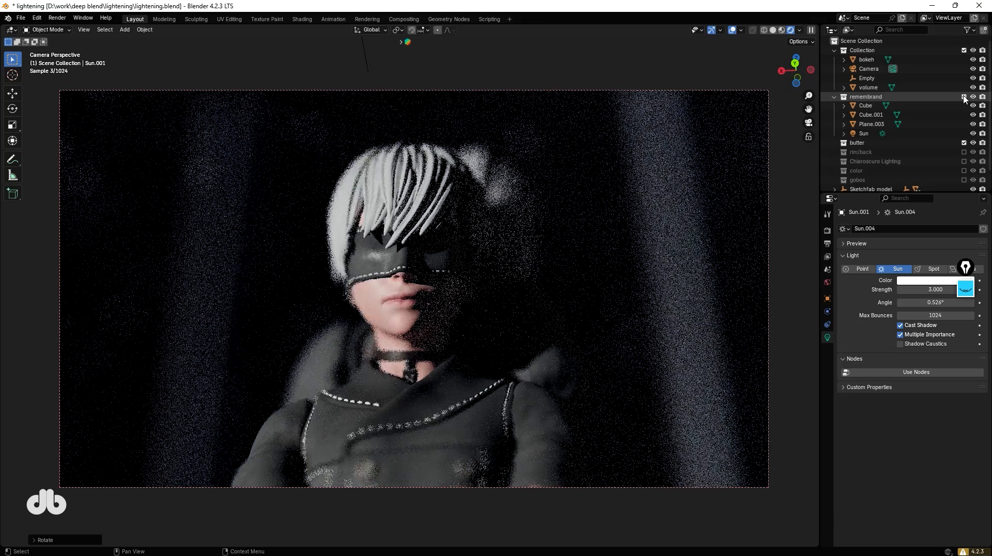
{"action": "left_click", "coordinate": [964, 96]}
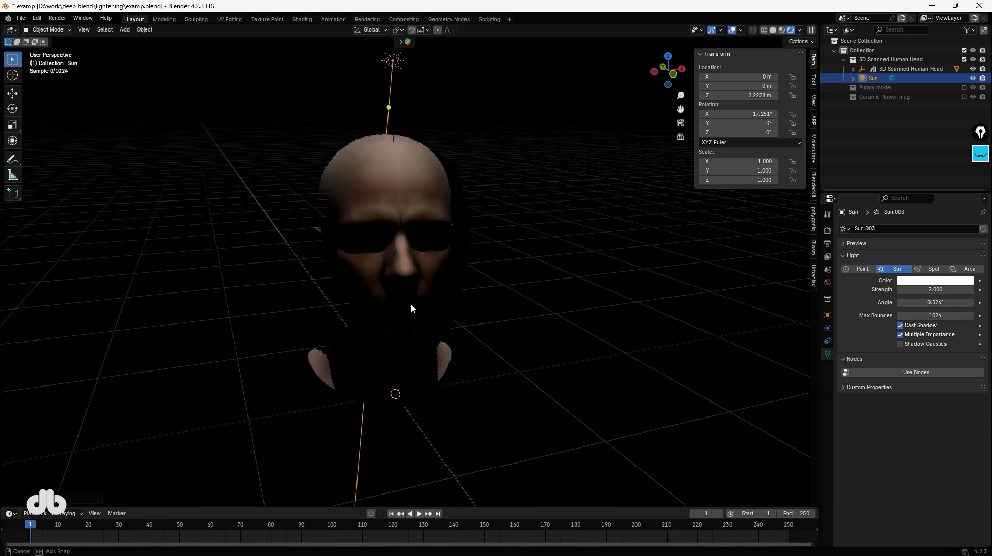
Rotate the sun light around the X axis.
{"action": "key", "text": "r"}
{"action": "key", "text": "x"}
{"action": "mouse_move", "coordinate": [413, 308]}
{"action": "middle_mouse_down"}
{"action": "mouse_move", "coordinate": [449, 305]}
{"action": "mouse_move", "coordinate": [417, 275]}
{"action": "middle_mouse_up"}
{"action": "left_click", "coordinate": [462, 282]}
{"action": "left_click", "coordinate": [981, 153]}
{"action": "left_click", "coordinate": [981, 200]}
{"action": "mouse_move", "coordinate": [401, 242]}
{"action": "left_mouse_down"}
{"action": "mouse_move", "coordinate": [404, 300]}
{"action": "mouse_move", "coordinate": [405, 247]}
{"action": "left_mouse_up"}
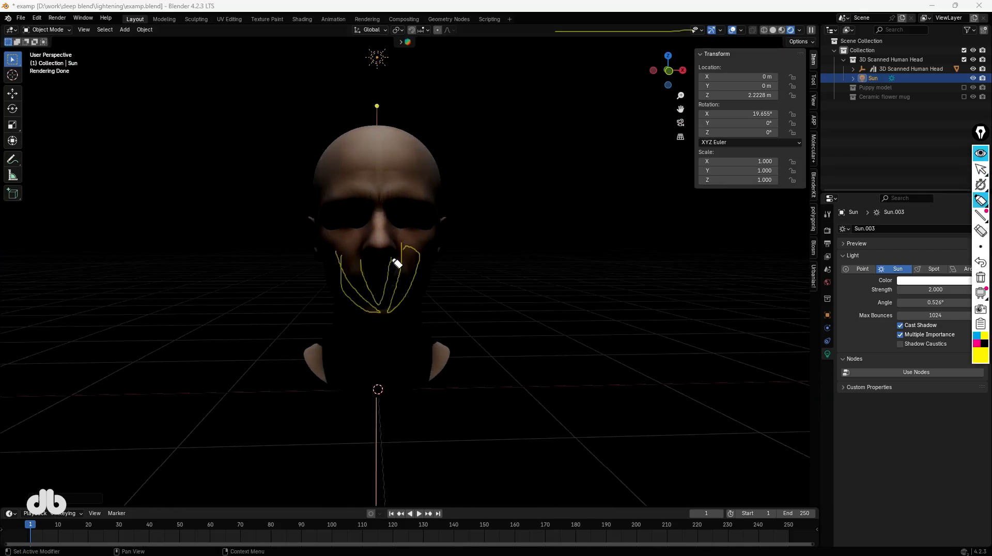
{"action": "left_click", "coordinate": [980, 153]}
{"action": "scroll", "coordinate": [412, 243], "scroll_direction": "down", "scroll_amount": 2}
{"action": "mouse_move", "coordinate": [411, 244]}
{"action": "middle_mouse_down"}
{"action": "mouse_move", "coordinate": [476, 295]}
{"action": "mouse_move", "coordinate": [443, 292]}
{"action": "middle_mouse_up"}
{"action": "middle_click_drag", "start_coordinate": [450, 252], "coordinate": [418, 257]}
Rotate the character scene's sun light around the X axis again.
{"action": "key", "text": "r"}
{"action": "key", "text": "x"}
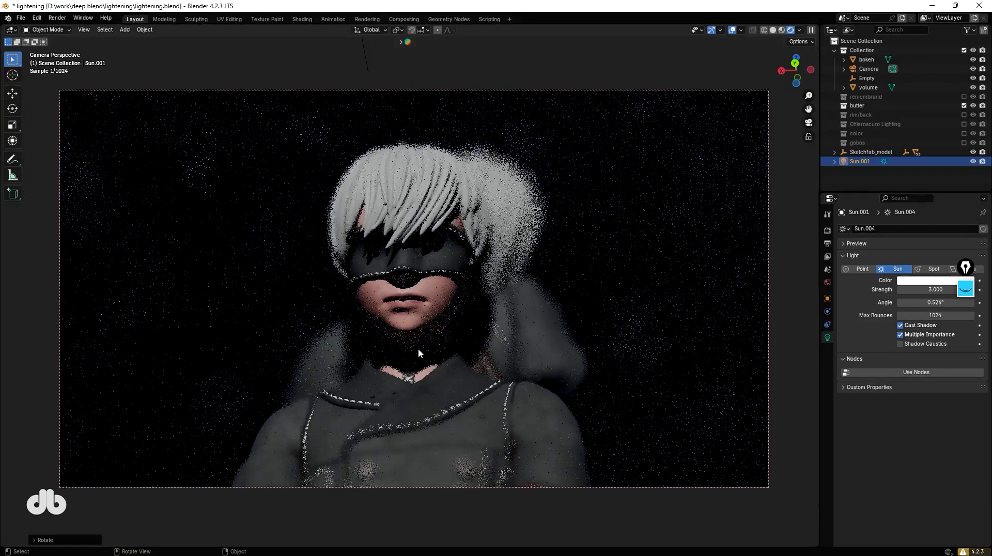
{"action": "left_click", "coordinate": [964, 97]}
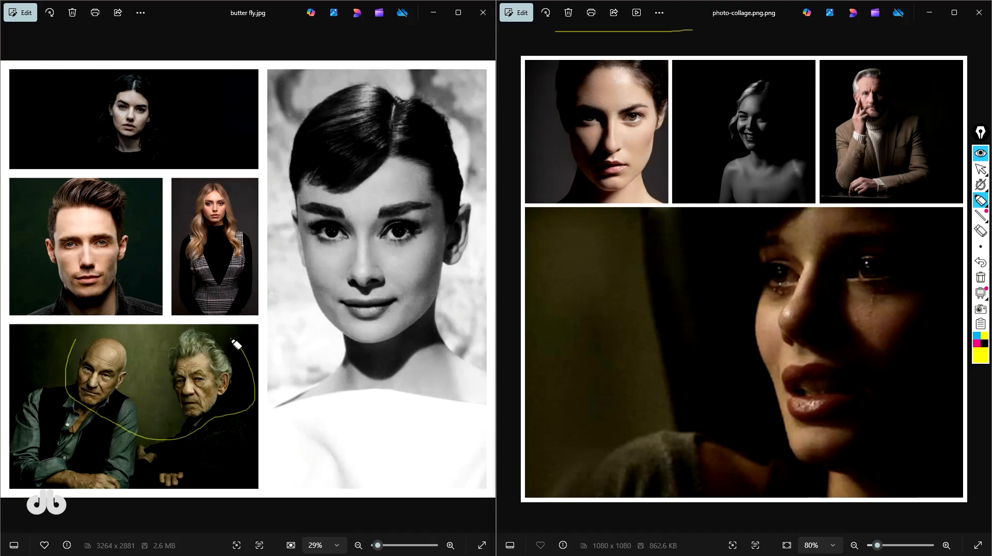
{"action": "left_click_drag", "start_coordinate": [236, 344], "coordinate": [104, 333]}
{"action": "mouse_move", "coordinate": [868, 61]}
{"action": "left_mouse_down"}
{"action": "mouse_move", "coordinate": [855, 126]}
{"action": "mouse_move", "coordinate": [878, 62]}
{"action": "left_mouse_up"}
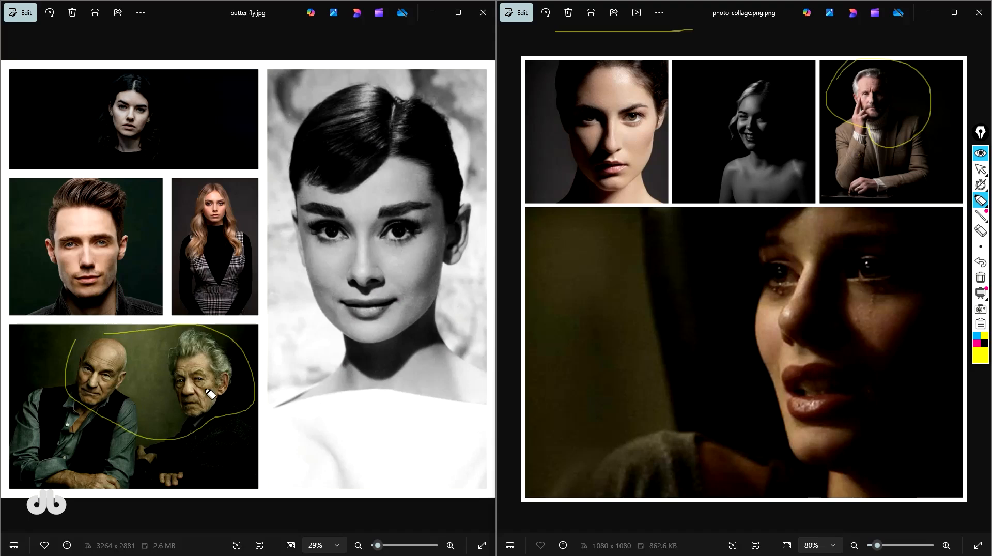
{"action": "key", "text": "ctrl+z"}
{"action": "key", "text": "ctrl+z"}
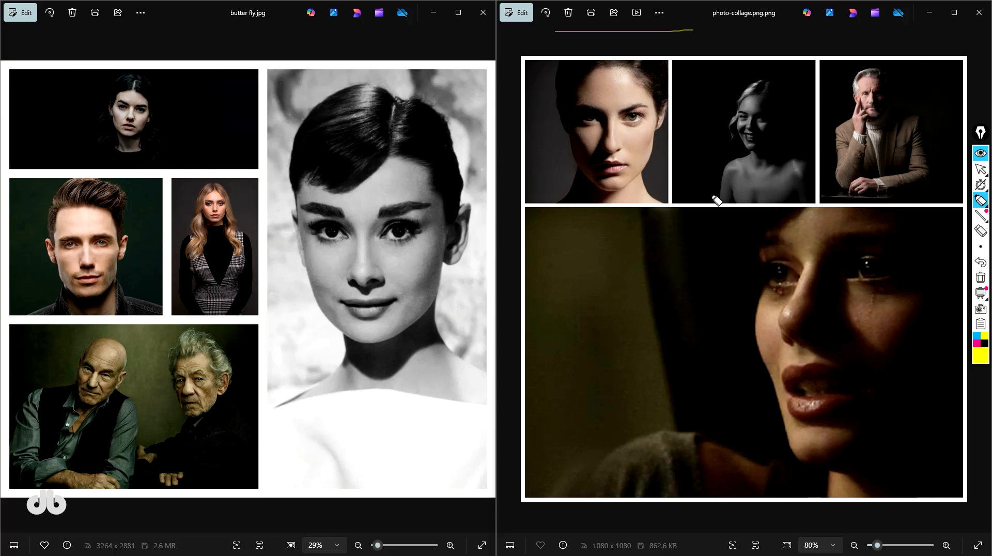
{"action": "key", "text": "ctrl+shift+4"}
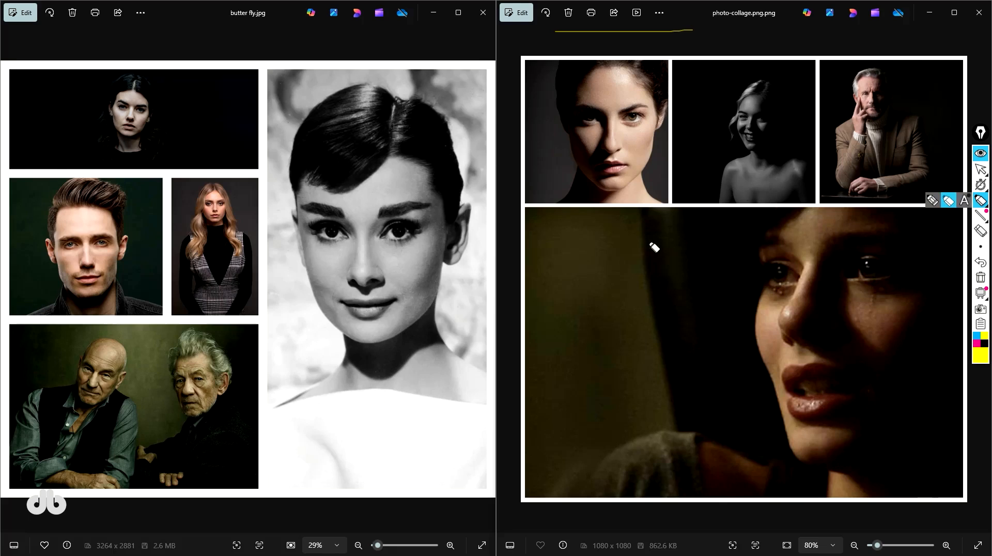